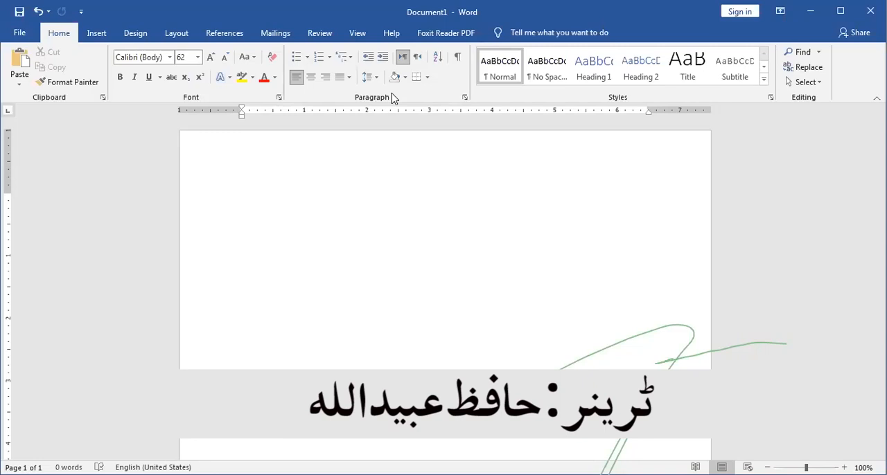
- Write the opening sentence "My name is" followed by the person's name in the blank document
{"action": "type", "text": "My is"}
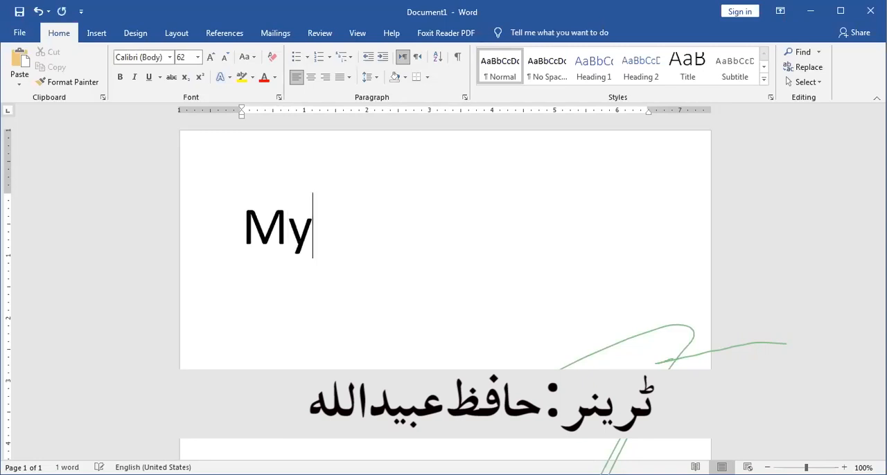
{"action": "key", "text": "BackSpace"}
{"action": "key", "text": "BackSpace"}
{"action": "key", "text": "BackSpace"}
{"action": "type", "text": "name is Ubaid"}
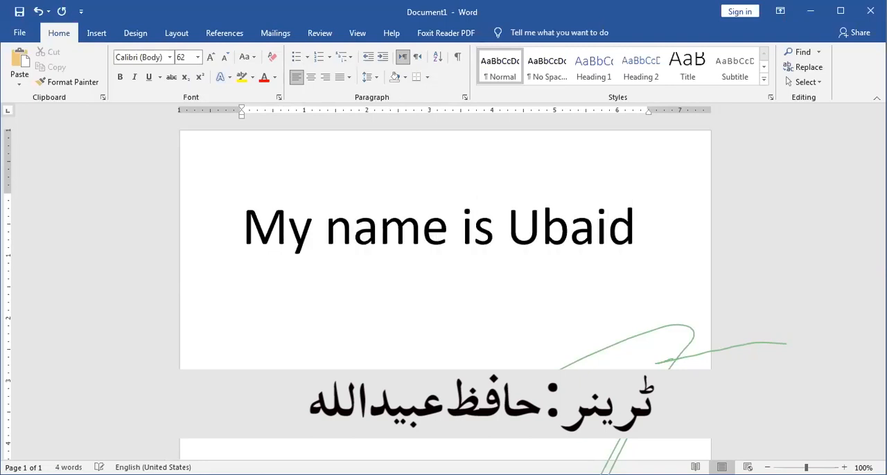
{"action": "type", "text": "ullah. I am "}
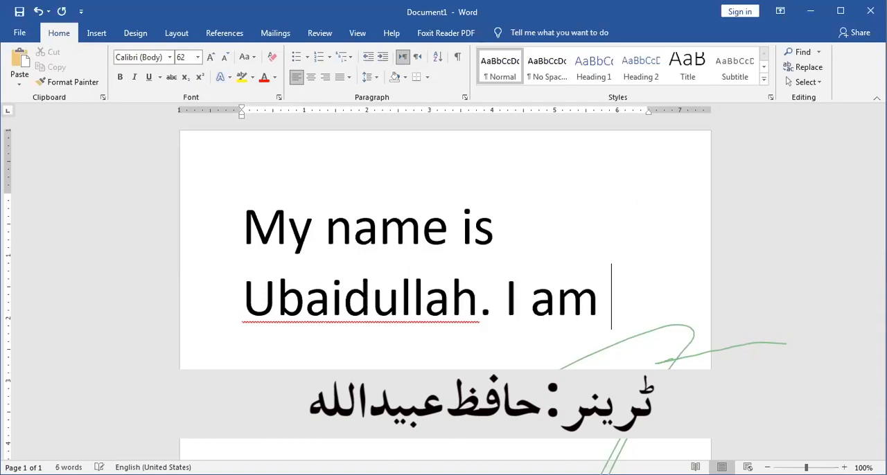
{"action": "type", "text": "from Dera i"}
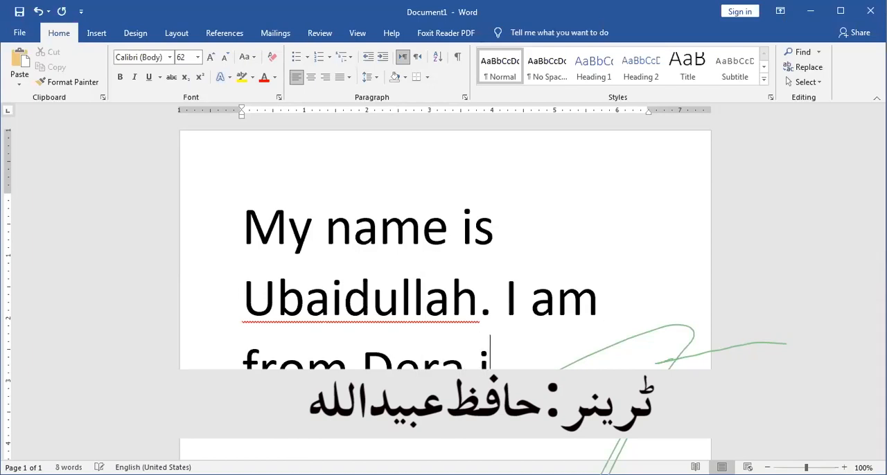
- Add a second sentence reading "I am from Dera Ismail Khan."
{"action": "key", "text": "BackSpace"}
{"action": "type", "text": "Ismail Khan."}
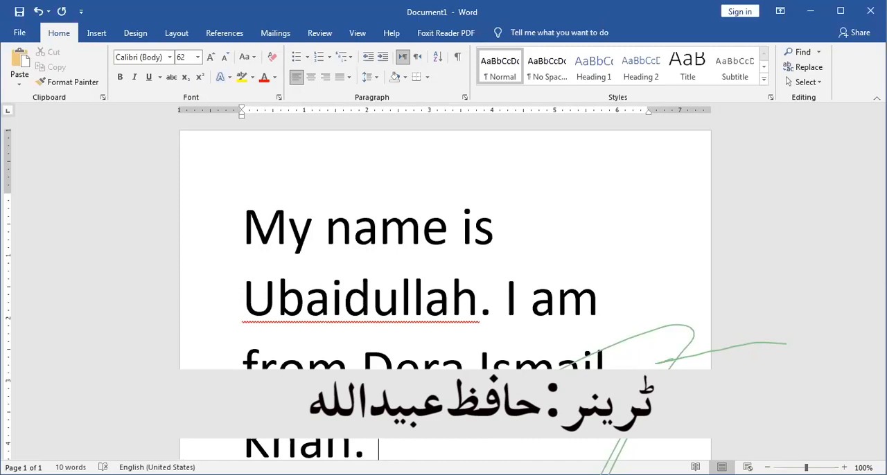
- Reduce the font size of both sentences to 12 and raise it to 14
{"action": "left_click_drag", "start_coordinate": [377, 447], "coordinate": [259, 234]}
{"action": "key", "text": "ctrl+c"}
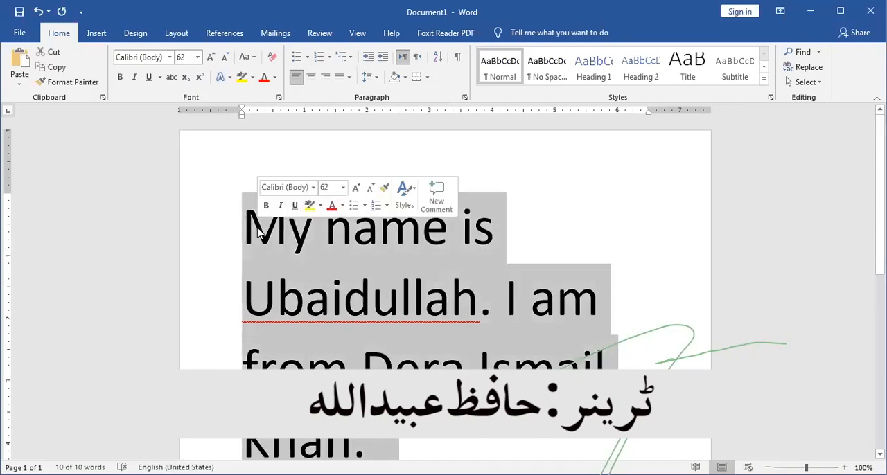
{"action": "key", "text": "ctrl+bracketleft"}
{"action": "key", "text": "ctrl+bracketleft"}
{"action": "key", "text": "ctrl+bracketleft"}
{"action": "key", "text": "ctrl+bracketleft"}
{"action": "key", "text": "ctrl+bracketleft"}
{"action": "key", "text": "ctrl+bracketleft"}
{"action": "key", "text": "ctrl+bracketleft"}
{"action": "key", "text": "ctrl+bracketleft"}
{"action": "key", "text": "ctrl+bracketleft"}
{"action": "key", "text": "ctrl+bracketleft"}
{"action": "key", "text": "ctrl+bracketleft"}
{"action": "key", "text": "ctrl+bracketleft"}
{"action": "key", "text": "ctrl+bracketleft"}
{"action": "key", "text": "ctrl+bracketleft"}
{"action": "key", "text": "ctrl+bracketleft"}
{"action": "key", "text": "ctrl+bracketleft"}
{"action": "key", "text": "ctrl+bracketleft"}
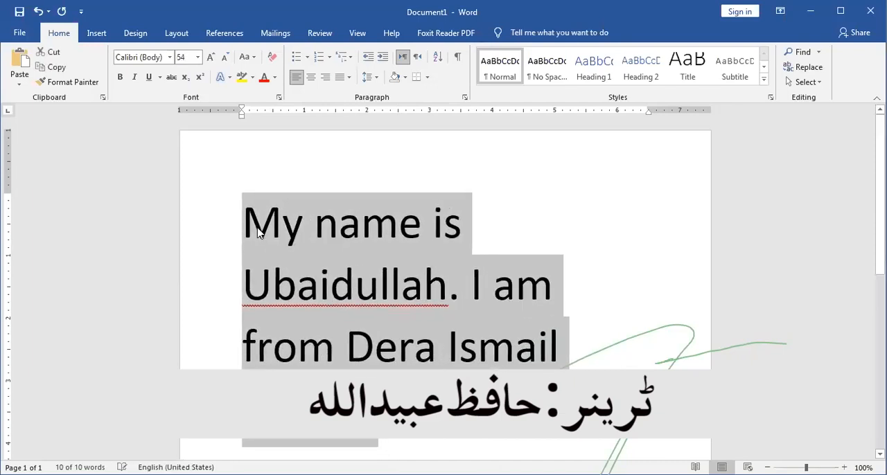
{"action": "key", "text": "ctrl+bracketleft"}
{"action": "key", "text": "ctrl+bracketleft"}
{"action": "key", "text": "ctrl+bracketleft"}
{"action": "key", "text": "ctrl+bracketleft"}
{"action": "key", "text": "ctrl+bracketleft"}
{"action": "key", "text": "ctrl+bracketleft"}
{"action": "key", "text": "ctrl+bracketleft"}
{"action": "key", "text": "ctrl+bracketleft"}
{"action": "key", "text": "ctrl+bracketleft"}
{"action": "key", "text": "ctrl+bracketleft"}
{"action": "key", "text": "ctrl+bracketleft"}
{"action": "key", "text": "ctrl+bracketleft"}
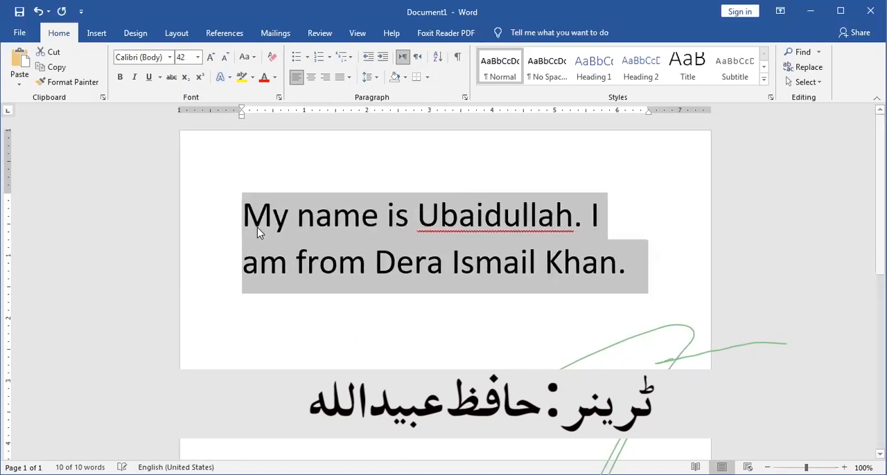
{"action": "key", "text": "ctrl+bracketleft"}
{"action": "key", "text": "ctrl+bracketleft"}
{"action": "key", "text": "ctrl+bracketleft"}
{"action": "key", "text": "ctrl+bracketleft"}
{"action": "key", "text": "ctrl+bracketleft"}
{"action": "key", "text": "ctrl+bracketleft"}
{"action": "key", "text": "ctrl+bracketleft"}
{"action": "key", "text": "ctrl+bracketleft"}
{"action": "key", "text": "ctrl+bracketleft"}
{"action": "key", "text": "ctrl+bracketleft"}
{"action": "key", "text": "ctrl+bracketleft"}
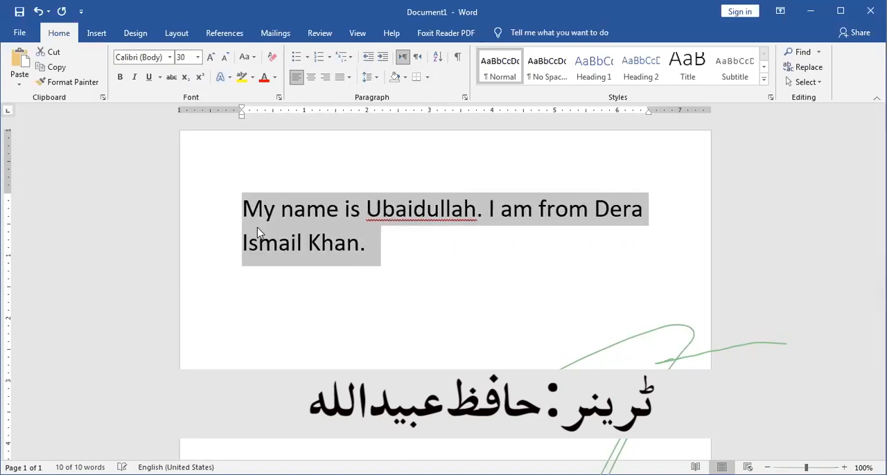
{"action": "key", "text": "ctrl+bracketleft"}
{"action": "key", "text": "ctrl+bracketleft"}
{"action": "key", "text": "ctrl+bracketleft"}
{"action": "key", "text": "ctrl+bracketleft"}
{"action": "key", "text": "ctrl+bracketleft"}
{"action": "key", "text": "ctrl+bracketleft"}
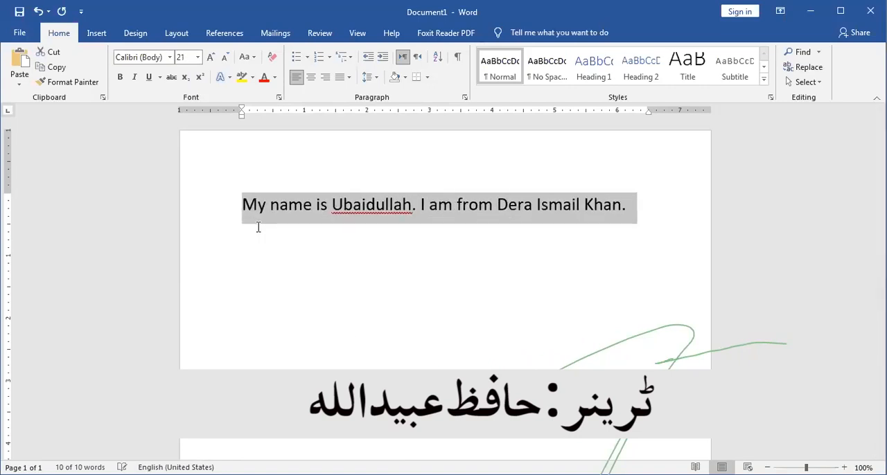
{"action": "key", "text": "ctrl+bracketleft"}
{"action": "key", "text": "ctrl+bracketleft"}
{"action": "key", "text": "ctrl+bracketleft"}
{"action": "key", "text": "ctrl+bracketleft"}
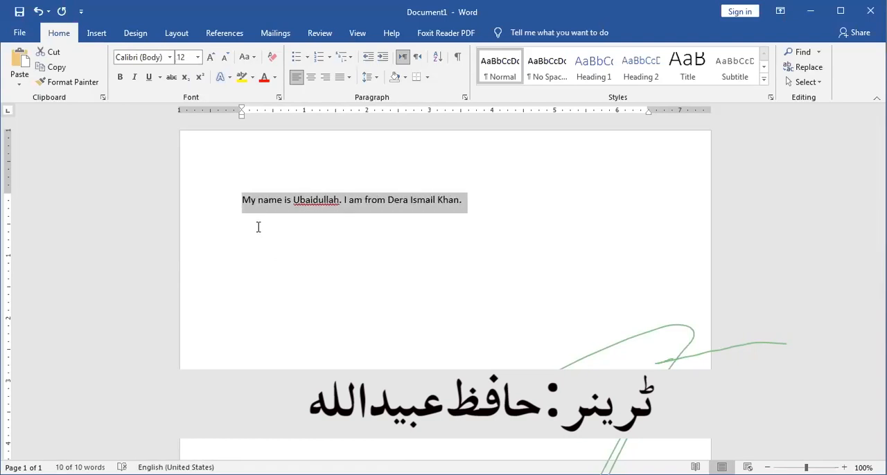
{"action": "key", "text": "ctrl+bracketright"}
{"action": "key", "text": "ctrl+bracketright"}
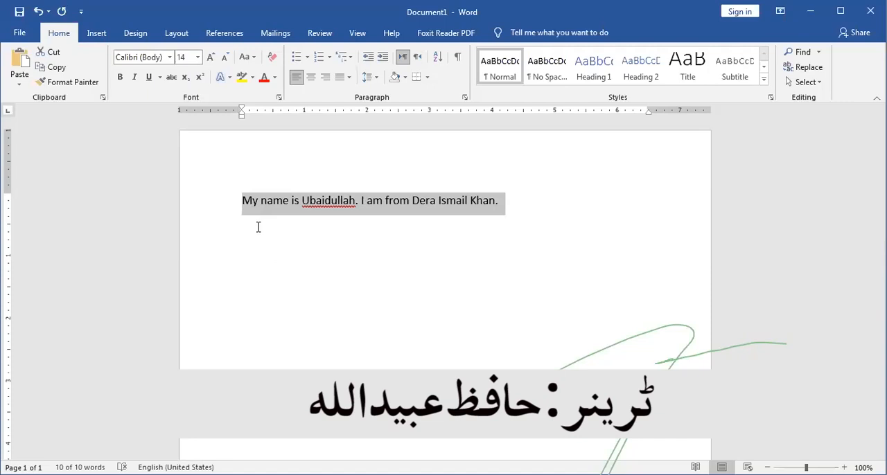
- Paste repeated copies of the two sentences after the original, putting the following copies on lines of their own
{"action": "key", "text": "Right"}
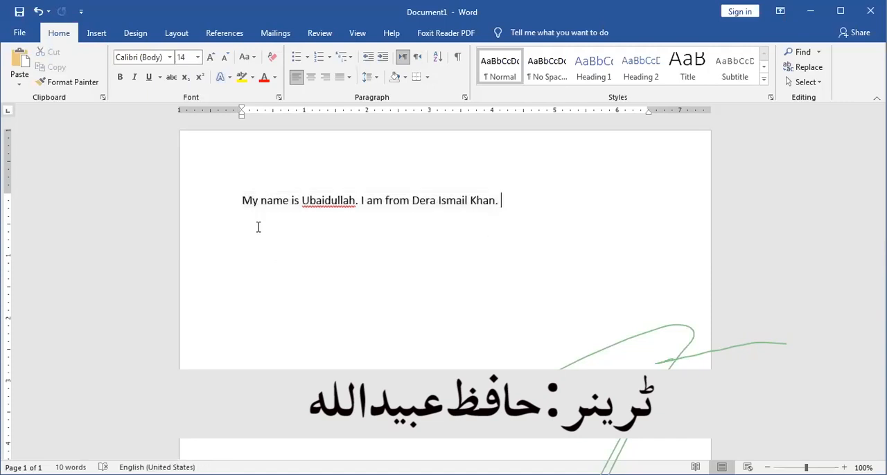
{"action": "key", "text": "ctrl+v"}
{"action": "key", "text": "Return"}
{"action": "key", "text": "ctrl+v"}
{"action": "key", "text": "Return"}
{"action": "key", "text": "ctrl+v"}
{"action": "key", "text": "Return"}
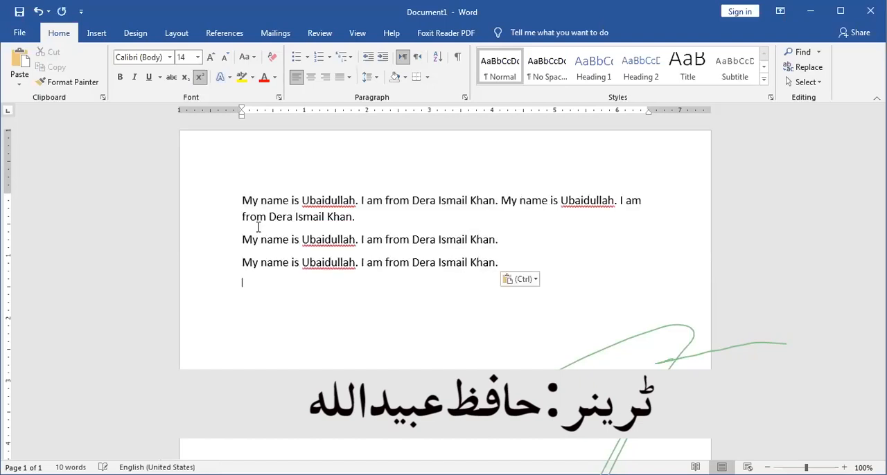
{"action": "key", "text": "ctrl+v"}
{"action": "key", "text": "Return"}
{"action": "key", "text": "ctrl+v"}
{"action": "key", "text": "Return"}
{"action": "key", "text": "ctrl+v"}
{"action": "key", "text": "Return"}
{"action": "key", "text": "ctrl+v"}
{"action": "key", "text": "Return"}
{"action": "key", "text": "ctrl+v"}
{"action": "key", "text": "Return"}
{"action": "key", "text": "ctrl+v"}
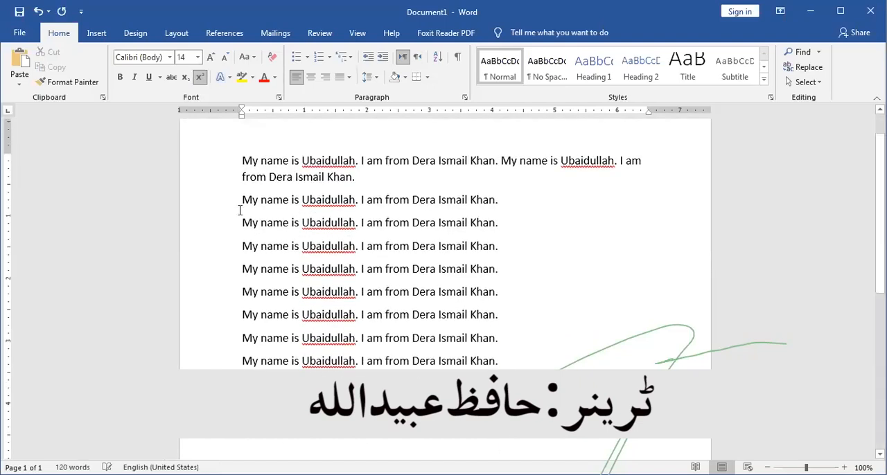
- Remove the breaks between the pasted lines to merge them into one continuous paragraph
{"action": "left_click", "coordinate": [240, 207]}
{"action": "key", "text": "BackSpace"}
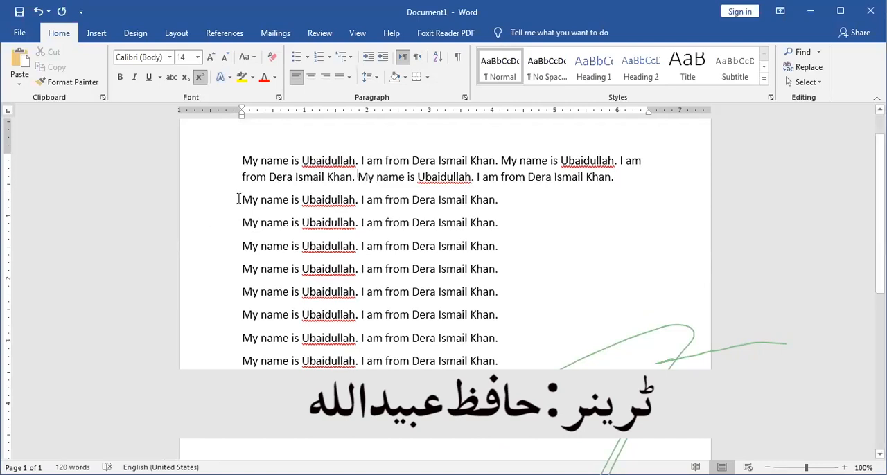
{"action": "left_click", "coordinate": [240, 200]}
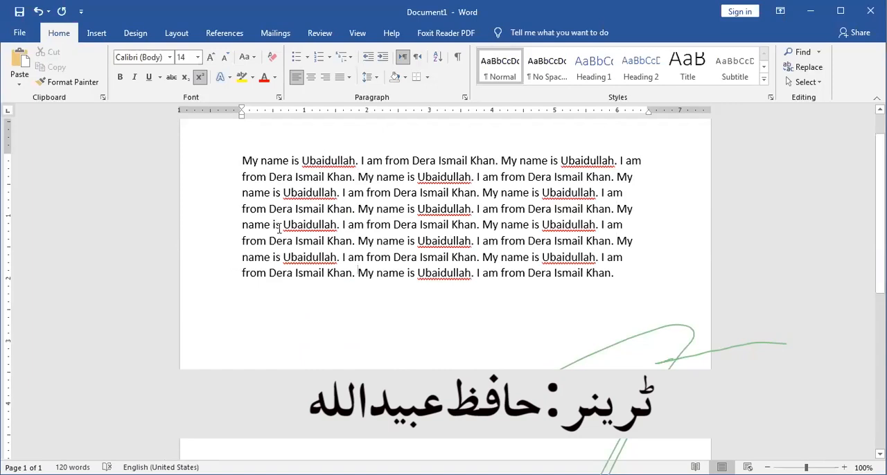
- Give the paragraph a hanging indent of about 0.25 inch and bring it back to the left margin
{"action": "left_click_drag", "start_coordinate": [239, 163], "coordinate": [291, 272]}
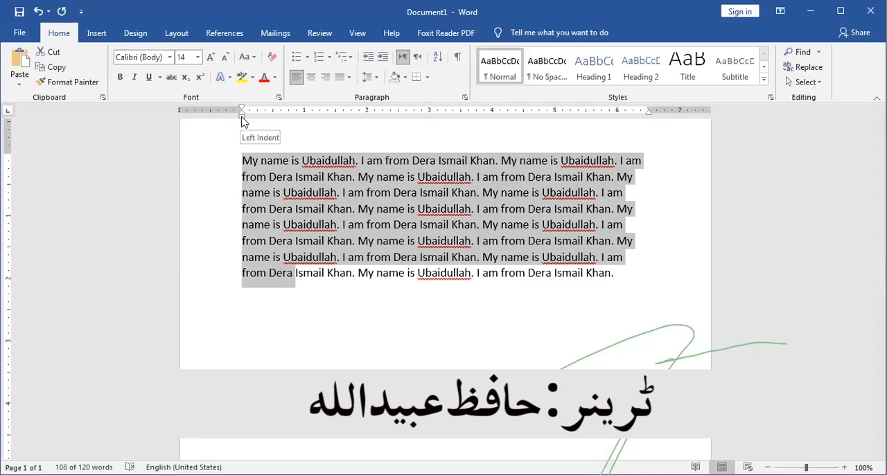
{"action": "mouse_move", "coordinate": [242, 122]}
{"action": "left_mouse_down"}
{"action": "mouse_move", "coordinate": [253, 122]}
{"action": "mouse_move", "coordinate": [230, 120]}
{"action": "mouse_move", "coordinate": [253, 118]}
{"action": "left_mouse_up"}
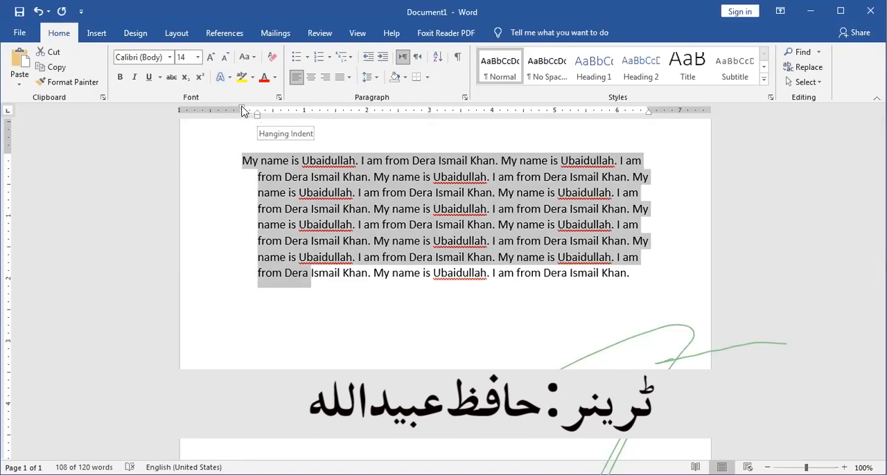
{"action": "left_click_drag", "start_coordinate": [242, 110], "coordinate": [241, 109]}
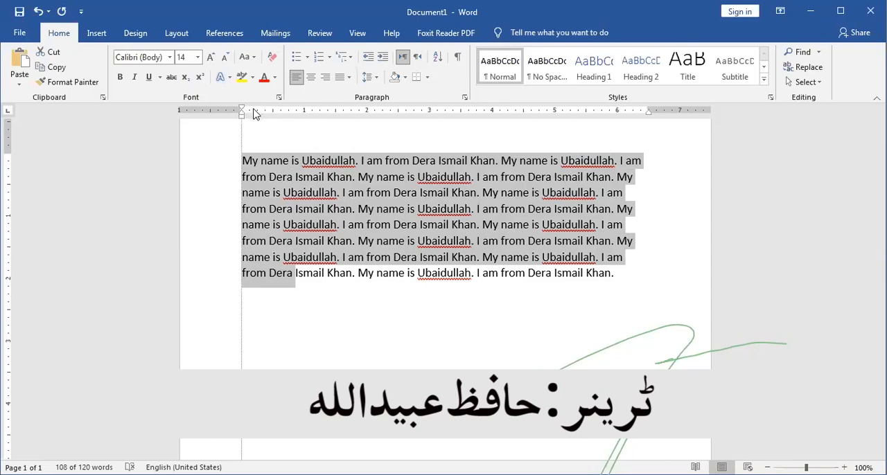
- Indent the paragraph's first line by about 0.4 inch and move its right indent slightly inward
{"action": "left_click_drag", "start_coordinate": [261, 109], "coordinate": [264, 109]}
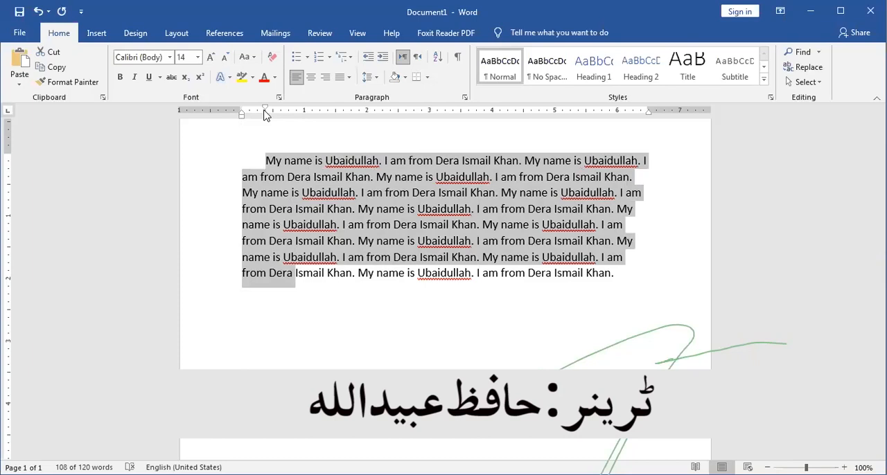
{"action": "mouse_move", "coordinate": [649, 118]}
{"action": "left_mouse_down"}
{"action": "mouse_move", "coordinate": [634, 117]}
{"action": "mouse_move", "coordinate": [646, 118]}
{"action": "left_mouse_up"}
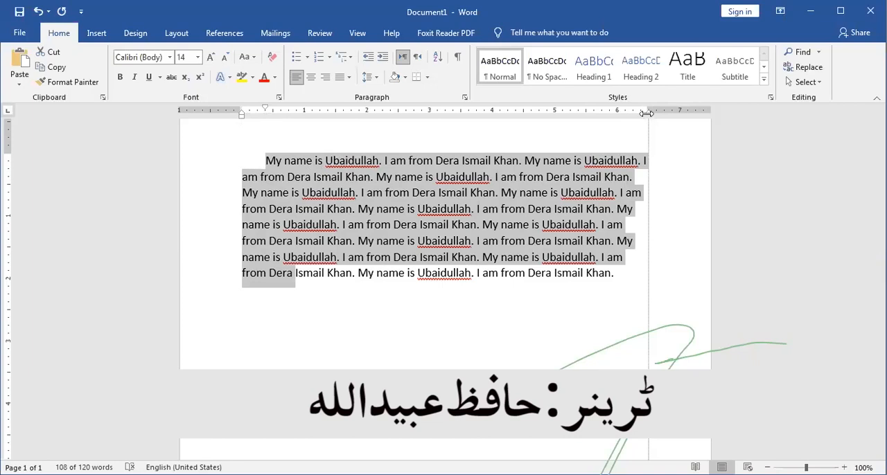
{"action": "left_click", "coordinate": [387, 300]}
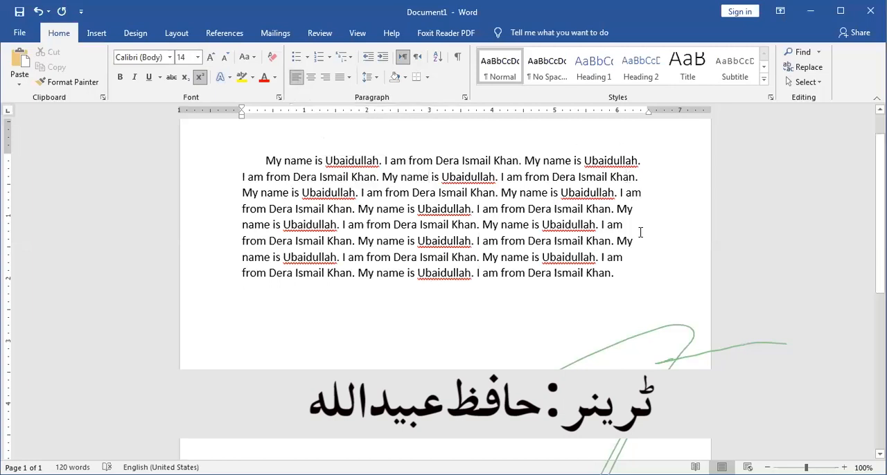
- Right-align the whole text, including the empty line below it, and switch it to centered
{"action": "left_click", "coordinate": [326, 79]}
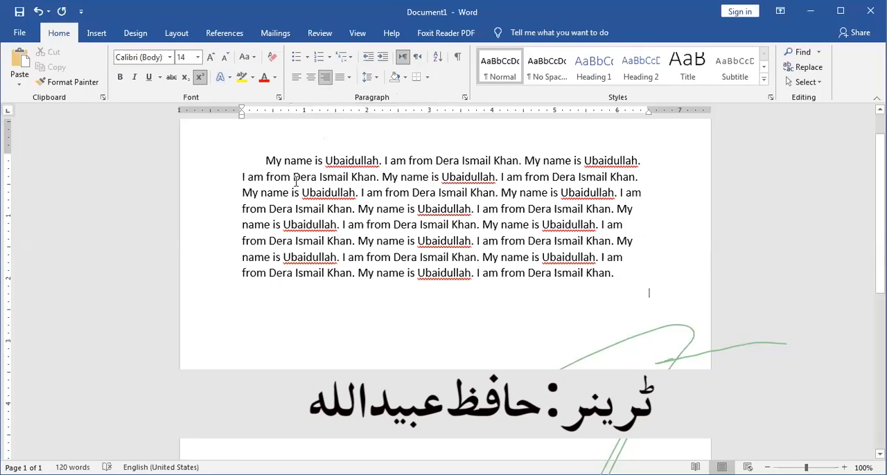
{"action": "key", "text": "ctrl+a"}
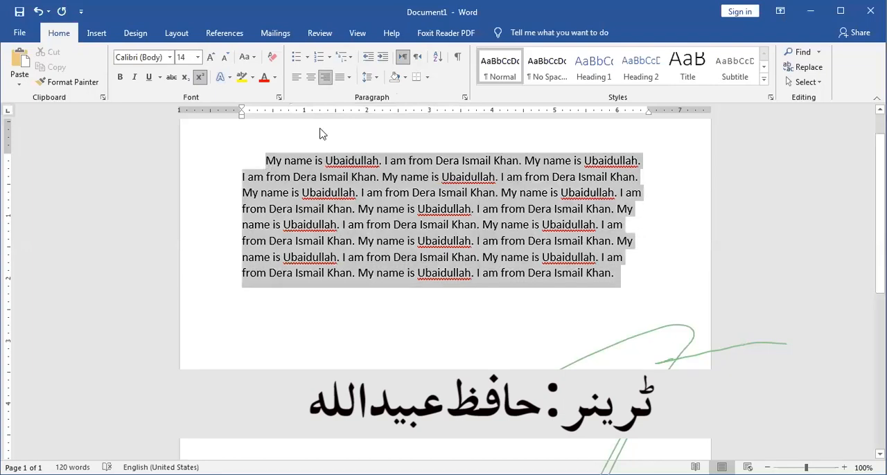
{"action": "left_click", "coordinate": [323, 81]}
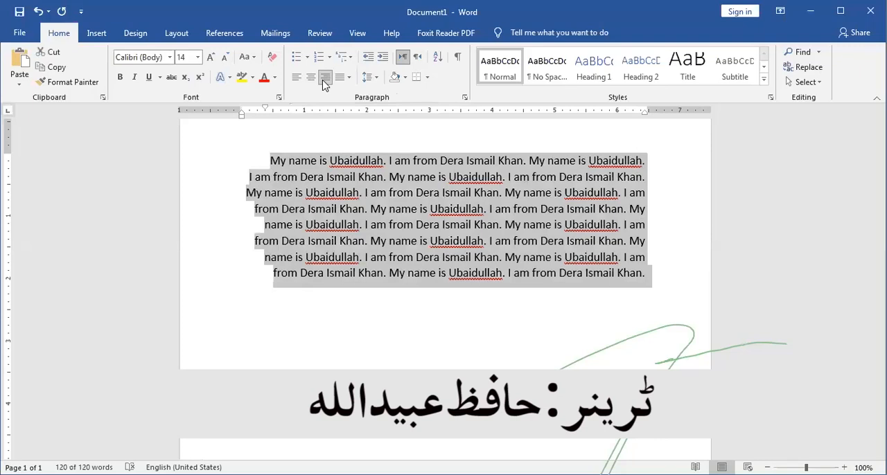
{"action": "left_click", "coordinate": [311, 78]}
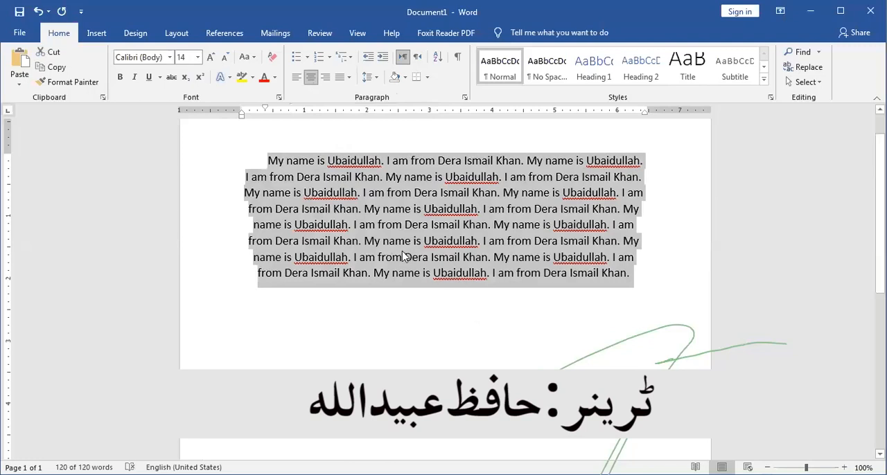
- Undo the alignment changes, the right indent and the first-line indent
{"action": "key", "text": "ctrl+z"}
{"action": "key", "text": "ctrl+z"}
{"action": "key", "text": "ctrl+z"}
{"action": "key", "text": "ctrl+z"}
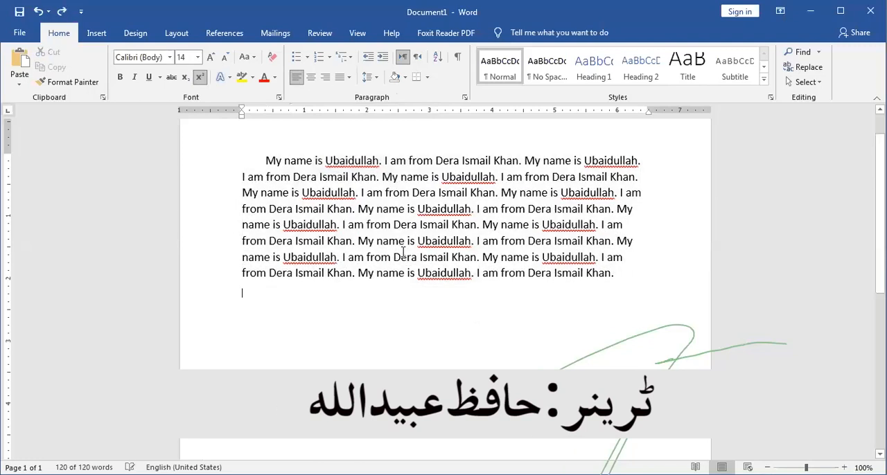
{"action": "key", "text": "ctrl+z"}
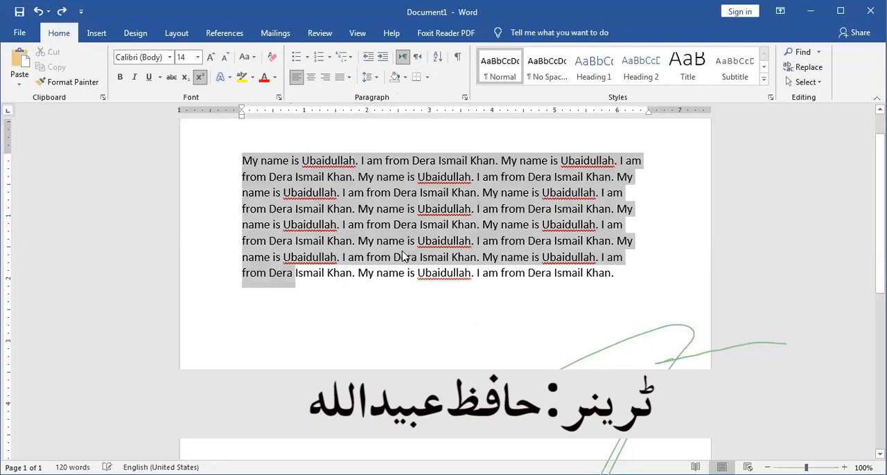
- Center the paragraph, and change the alignment of the whole text to Justify
{"action": "left_click", "coordinate": [309, 80]}
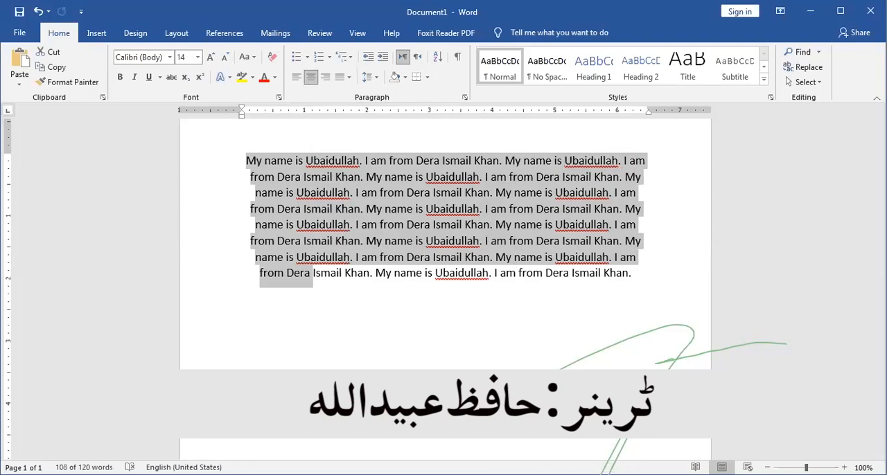
{"action": "left_click_drag", "start_coordinate": [313, 281], "coordinate": [244, 299]}
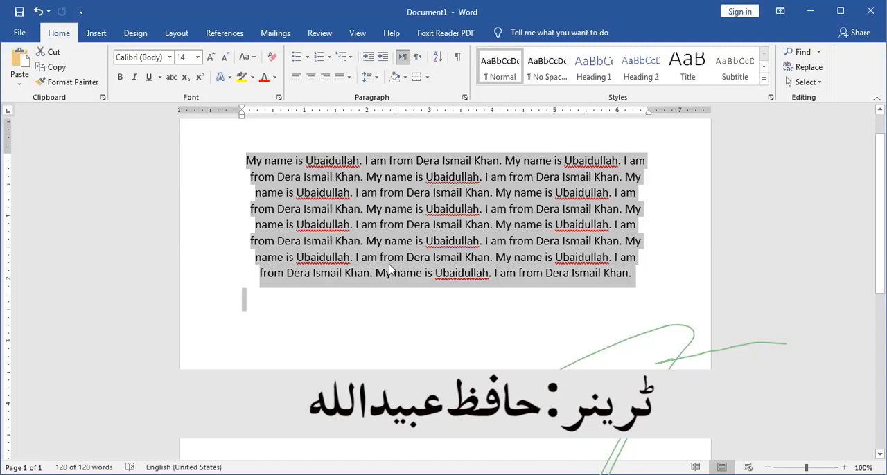
{"action": "left_click", "coordinate": [349, 78]}
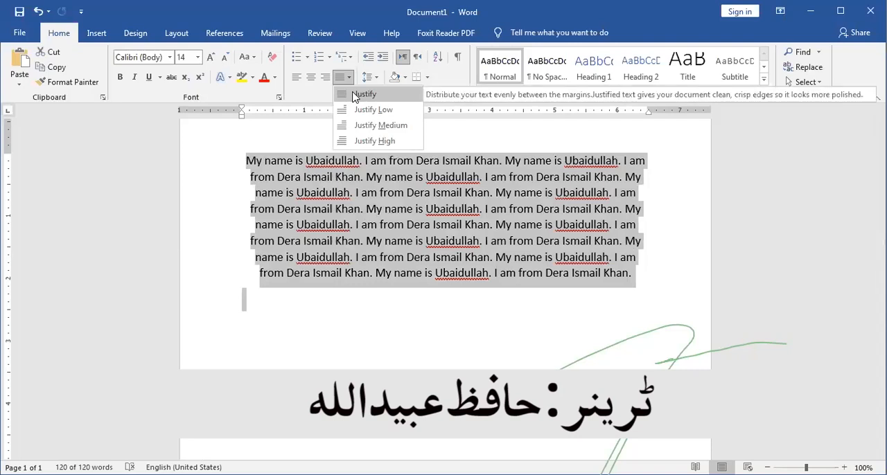
{"action": "left_click", "coordinate": [363, 94]}
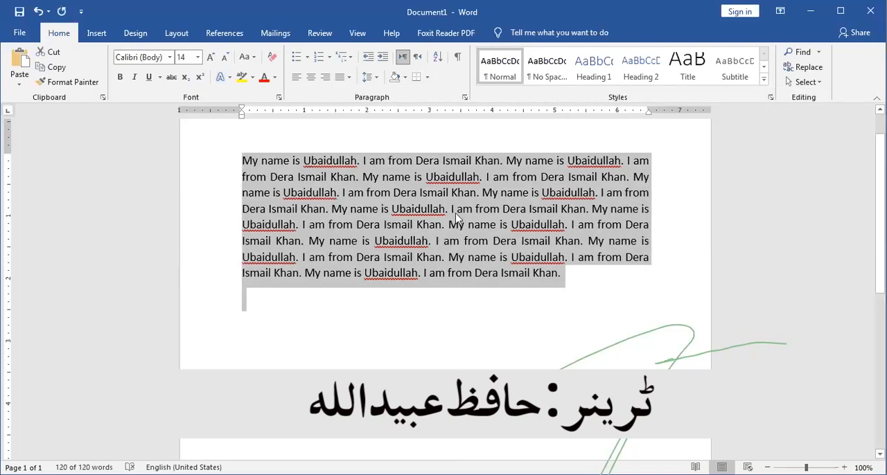
{"action": "left_click", "coordinate": [393, 355]}
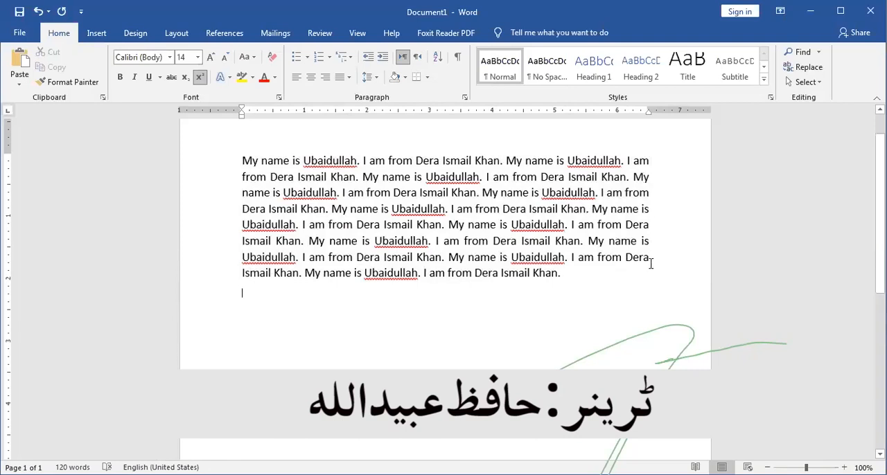
- Indent the paragraph's first line by 0.5 inch and undo the indent
{"action": "left_click", "coordinate": [241, 161]}
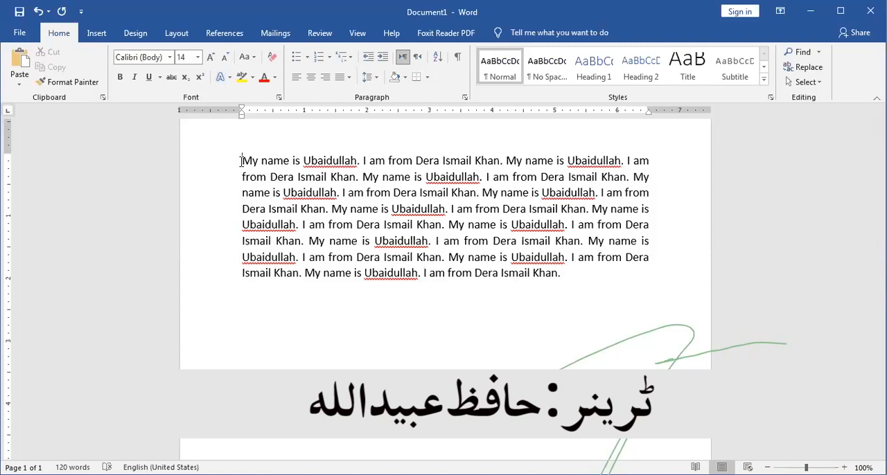
{"action": "key", "text": "Tab"}
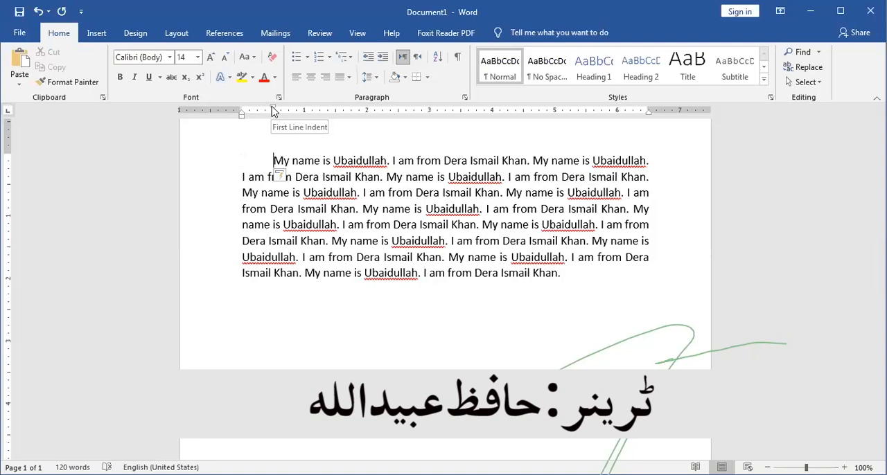
{"action": "key", "text": "ctrl+a"}
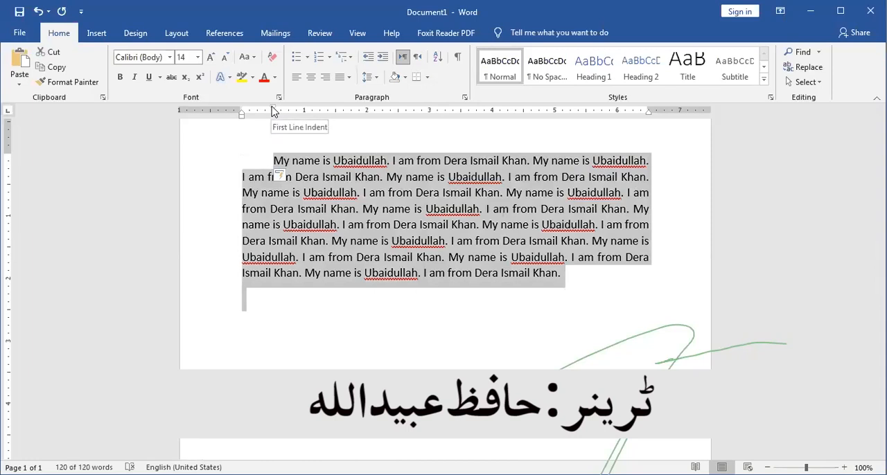
{"action": "left_click", "coordinate": [343, 314]}
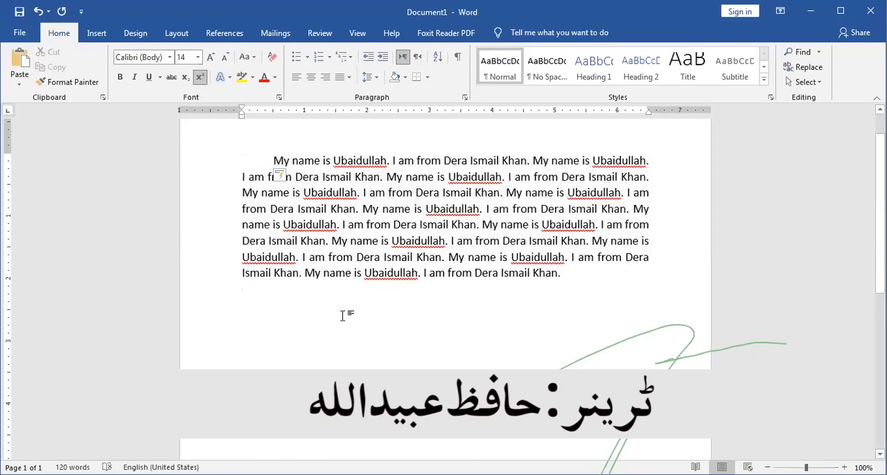
{"action": "key", "text": "ctrl+a"}
{"action": "left_click", "coordinate": [343, 315]}
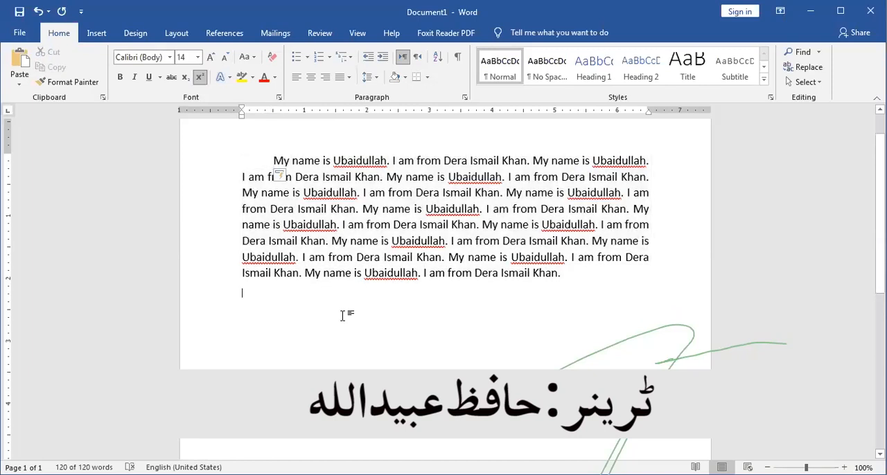
{"action": "key", "text": "ctrl+z"}
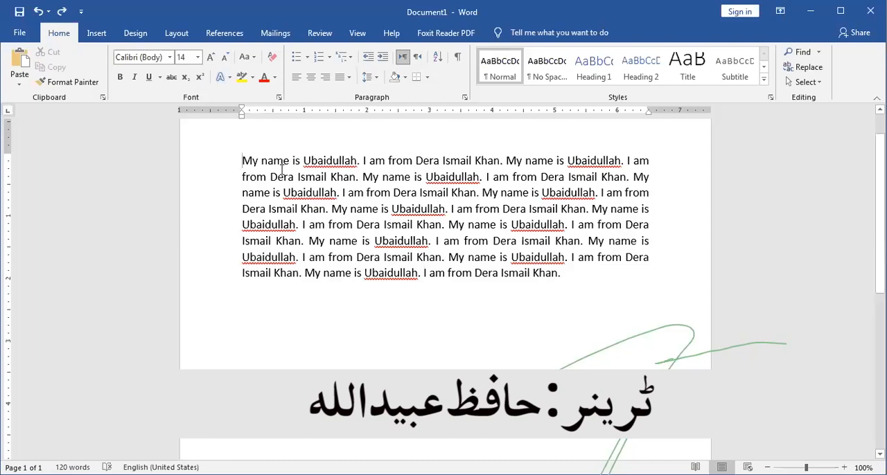
- Set the paragraph's first-line indent to about 0.4 inch on the ruler, and undo it
{"action": "mouse_move", "coordinate": [242, 111]}
{"action": "left_mouse_down"}
{"action": "mouse_move", "coordinate": [266, 109]}
{"action": "mouse_move", "coordinate": [239, 113]}
{"action": "left_mouse_up"}
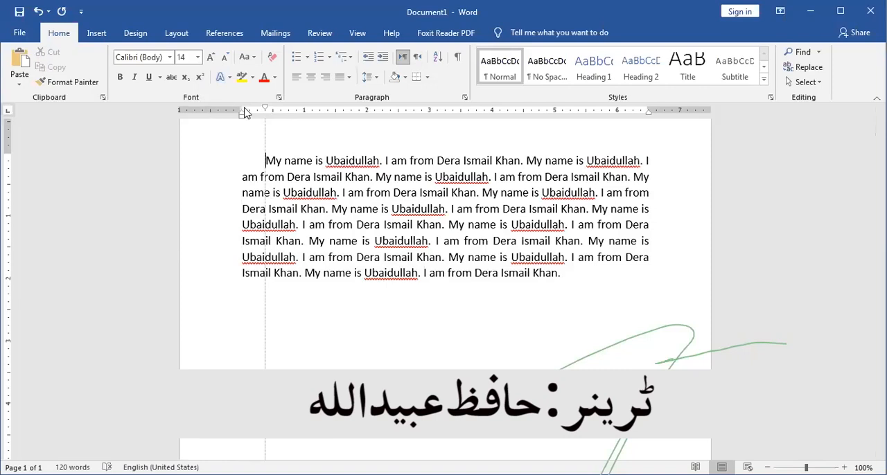
{"action": "left_click", "coordinate": [266, 109]}
{"action": "key", "text": "ctrl+z"}
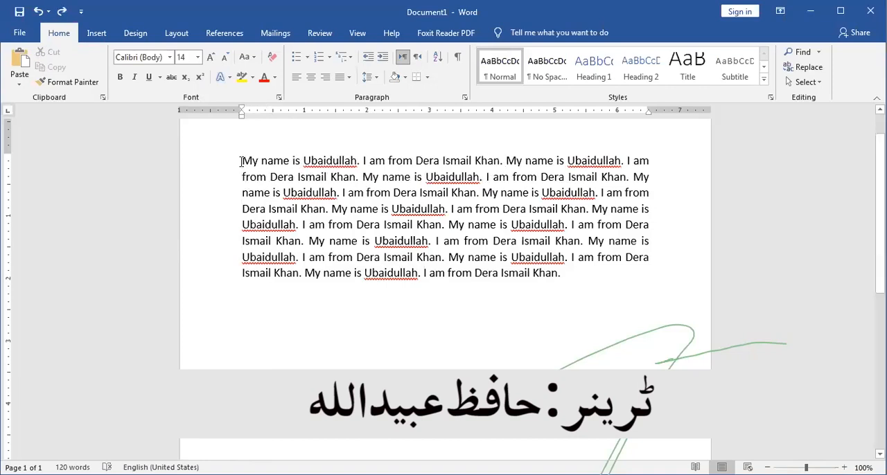
- Indent the whole paragraph by 0.5 inch with its first line at 1 inch, and reset the indents to zero
{"action": "key", "text": "Tab"}
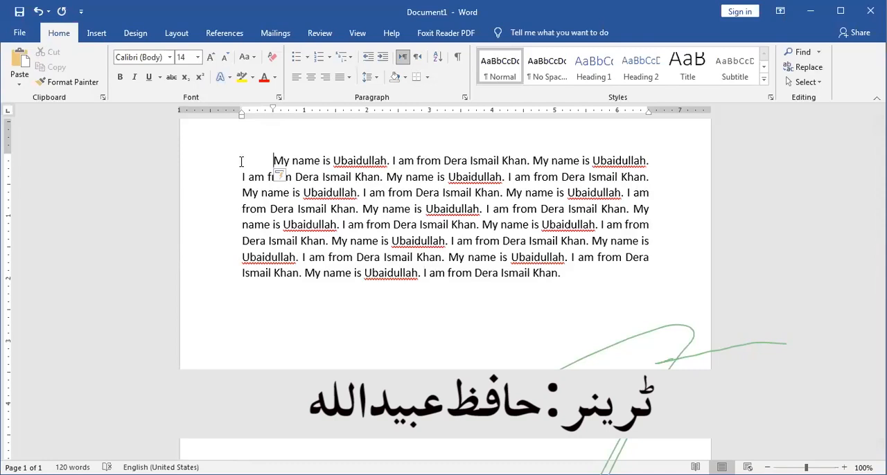
{"action": "key", "text": "Tab"}
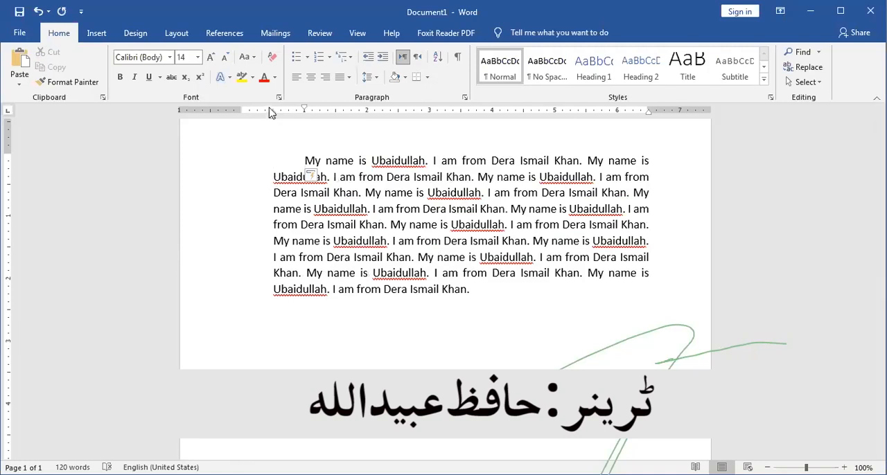
{"action": "left_click_drag", "start_coordinate": [272, 114], "coordinate": [241, 116]}
{"action": "left_click_drag", "start_coordinate": [509, 274], "coordinate": [561, 280]}
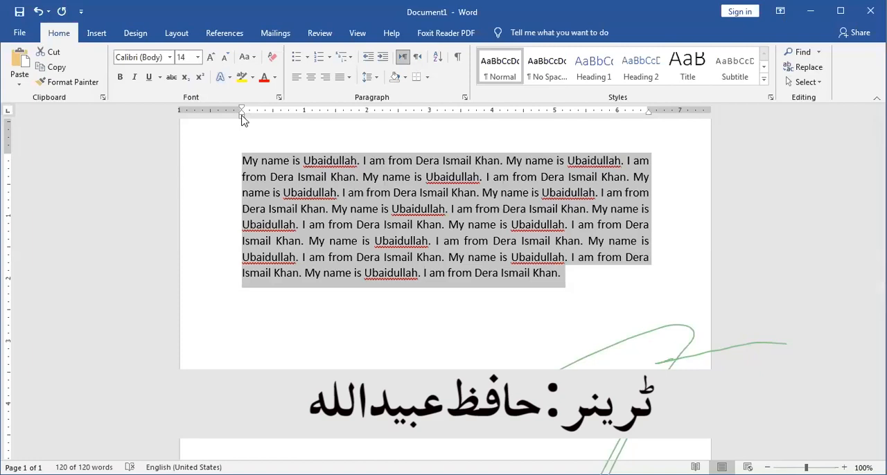
- Try a 0.5-inch hanging indent and a right indent about 0.3 inch inward on the paragraph, undoing each
{"action": "mouse_move", "coordinate": [240, 117]}
{"action": "left_mouse_down"}
{"action": "mouse_move", "coordinate": [256, 119]}
{"action": "mouse_move", "coordinate": [242, 113]}
{"action": "left_mouse_up"}
{"action": "left_click_drag", "start_coordinate": [241, 118], "coordinate": [272, 115]}
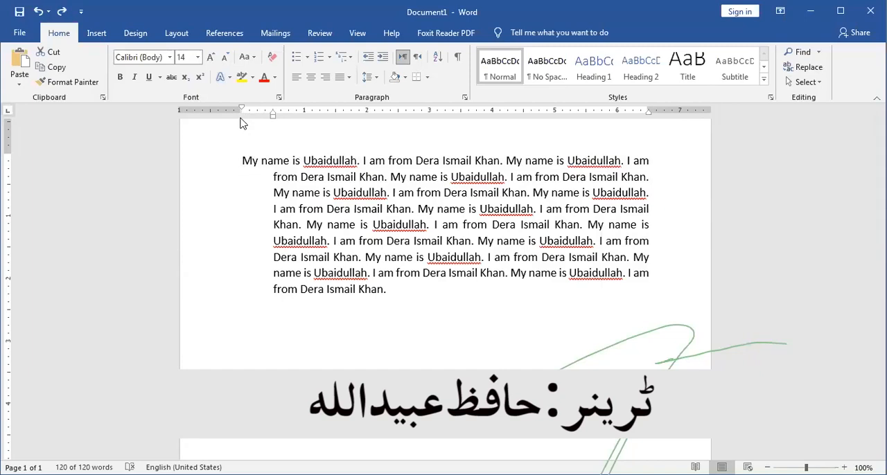
{"action": "key", "text": "ctrl+z"}
{"action": "left_click_drag", "start_coordinate": [242, 113], "coordinate": [244, 113]}
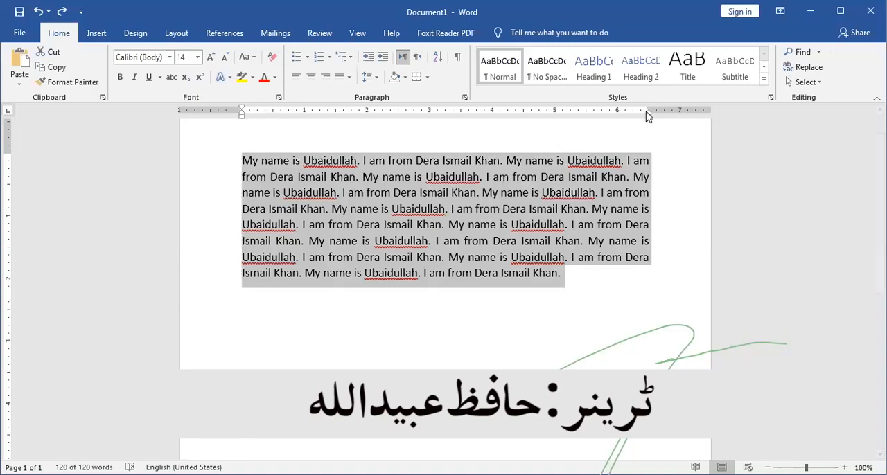
{"action": "left_click_drag", "start_coordinate": [649, 116], "coordinate": [630, 119]}
{"action": "key", "text": "ctrl+z"}
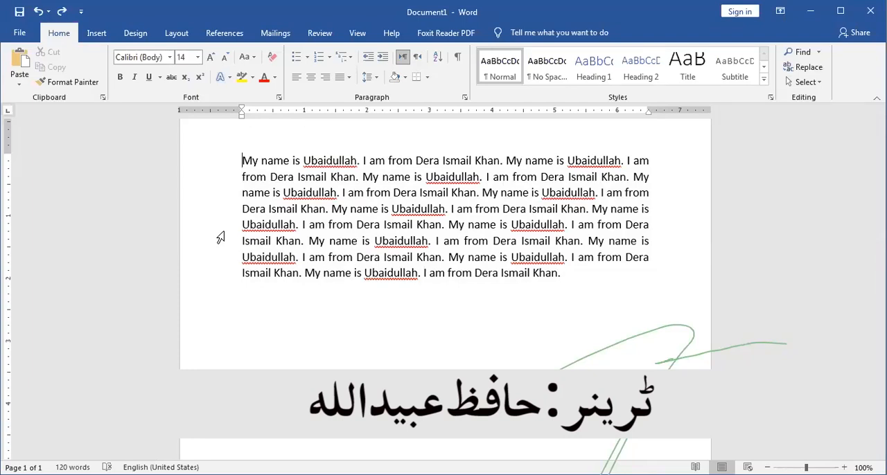
- Indent the paragraph's first line by 0.5 inch, and view the bullet library from the empty line below
{"action": "double_click", "coordinate": [242, 161]}
{"action": "left_click", "coordinate": [243, 165]}
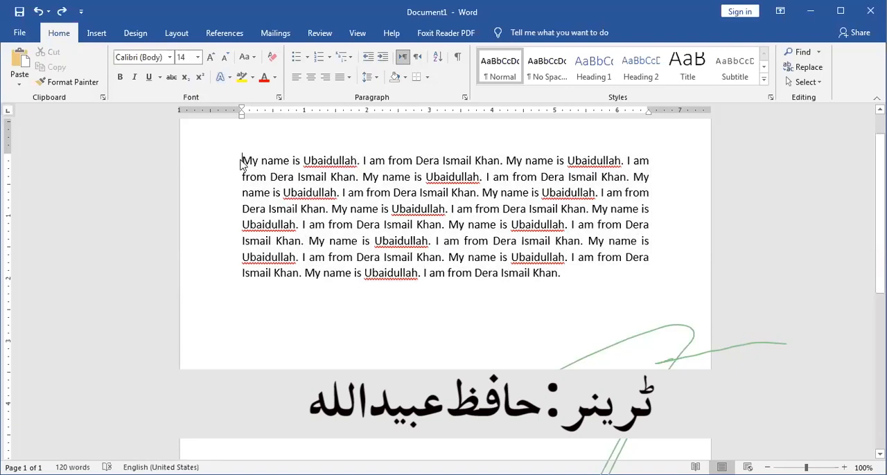
{"action": "key", "text": "Tab"}
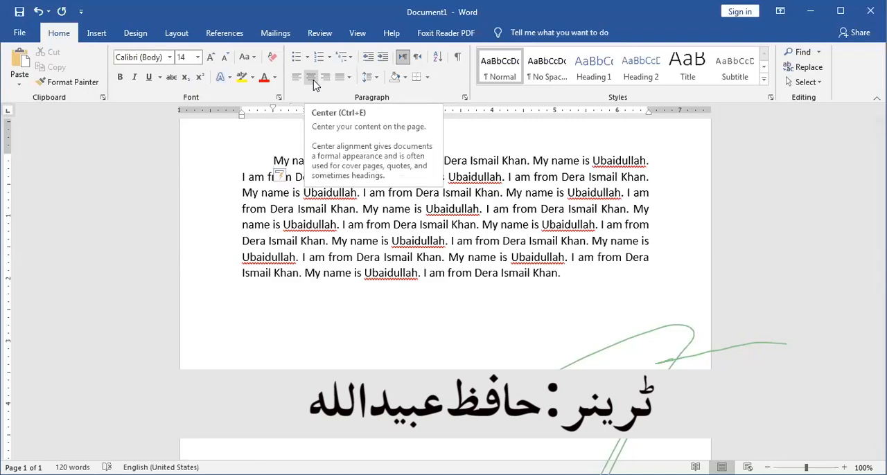
{"action": "left_click", "coordinate": [290, 311]}
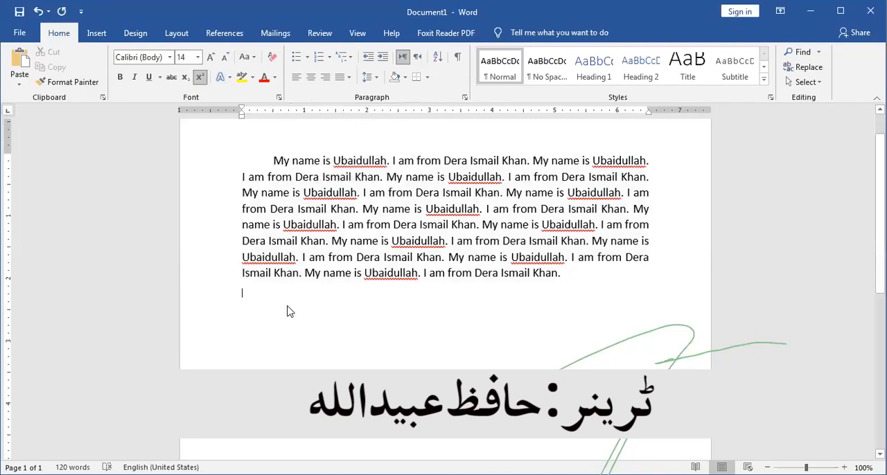
{"action": "left_click", "coordinate": [308, 59]}
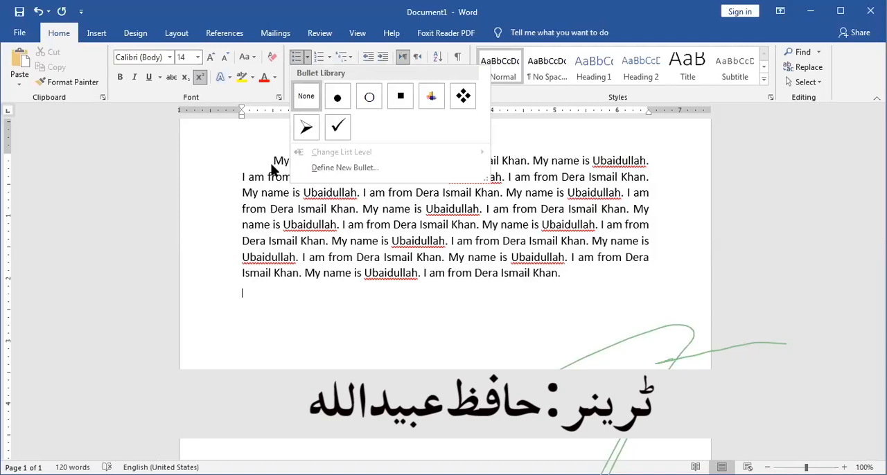
{"action": "left_click", "coordinate": [380, 343]}
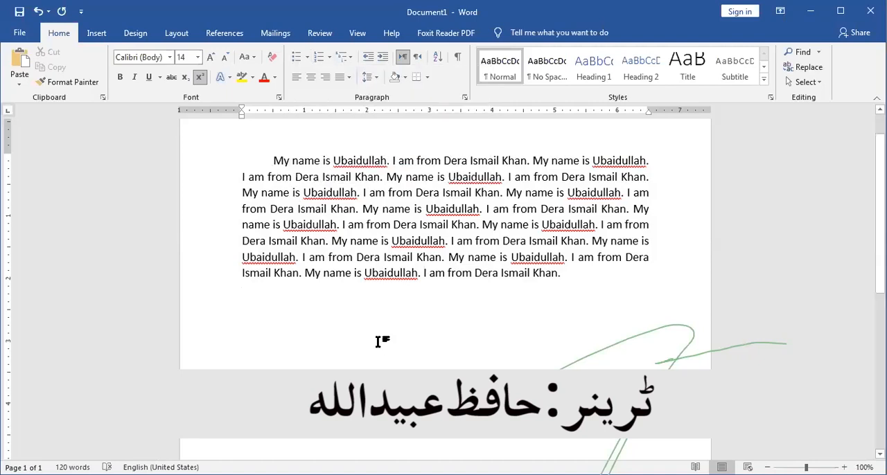
- Undo the indents, the alignment and the joining of sentences until the text is back to eight separate lines
{"action": "key", "text": "ctrl+z"}
{"action": "key", "text": "ctrl+z"}
{"action": "key", "text": "ctrl+z"}
{"action": "key", "text": "ctrl+z"}
{"action": "key", "text": "ctrl+z"}
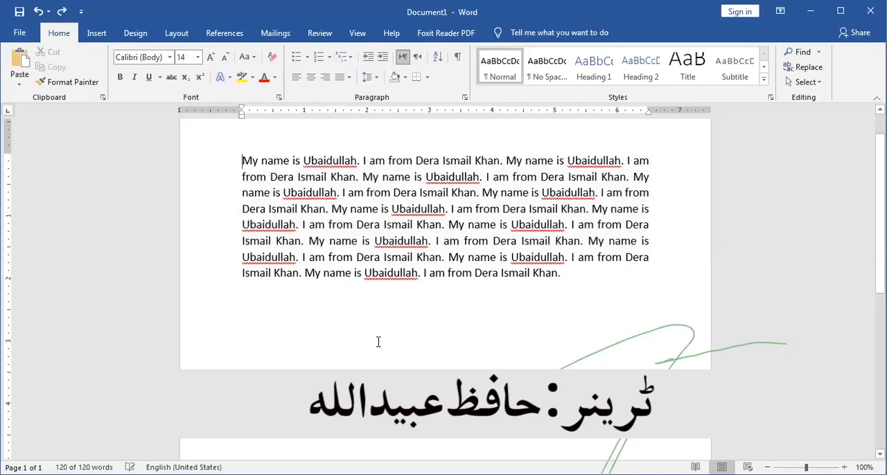
{"action": "key", "text": "ctrl+z"}
{"action": "key", "text": "ctrl+z"}
{"action": "key", "text": "ctrl+z"}
{"action": "key", "text": "ctrl+z"}
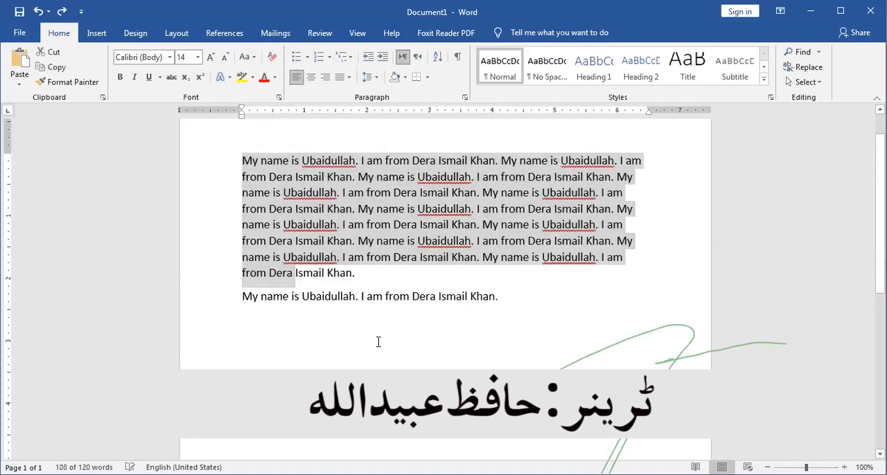
{"action": "key", "text": "ctrl+z"}
{"action": "key", "text": "ctrl+z"}
{"action": "key", "text": "ctrl+z"}
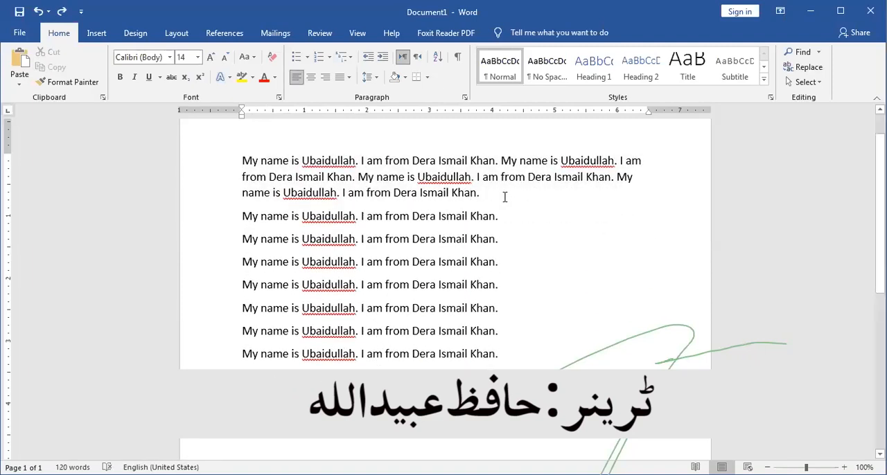
{"action": "left_click_drag", "start_coordinate": [505, 196], "coordinate": [226, 148]}
{"action": "key", "text": "ctrl+z"}
{"action": "key", "text": "ctrl+z"}
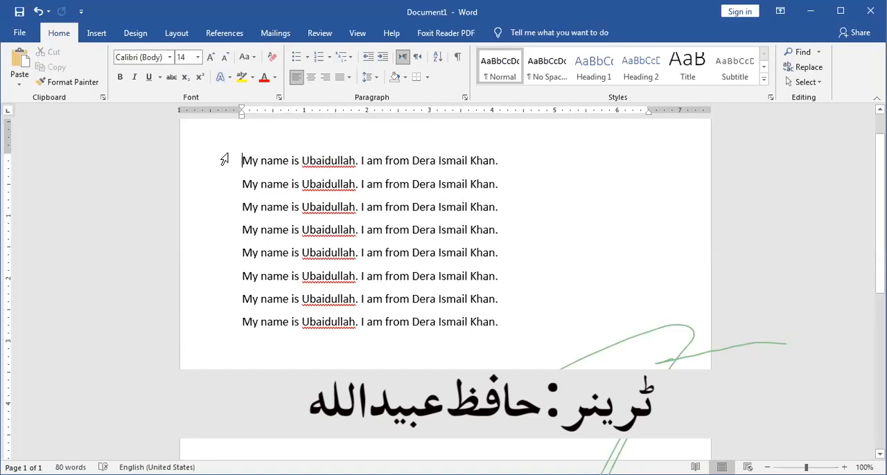
- Format all eight lines as a bulleted list with solid round bullets
{"action": "left_click_drag", "start_coordinate": [227, 167], "coordinate": [283, 325]}
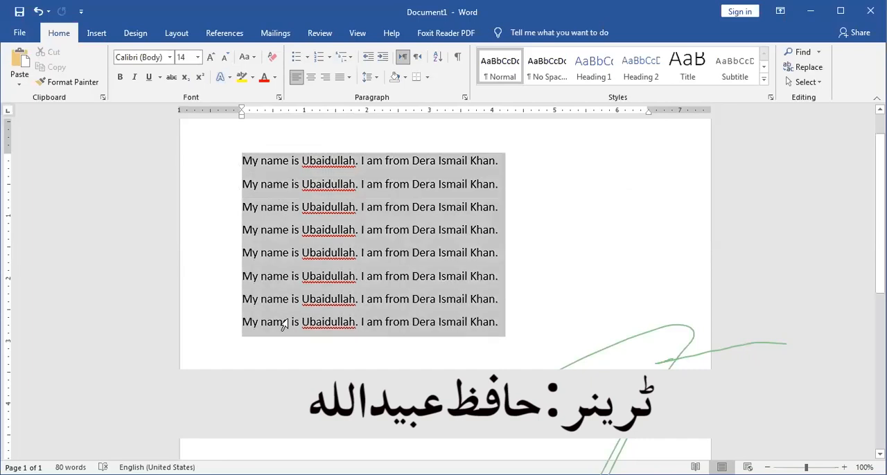
{"action": "left_click", "coordinate": [308, 59]}
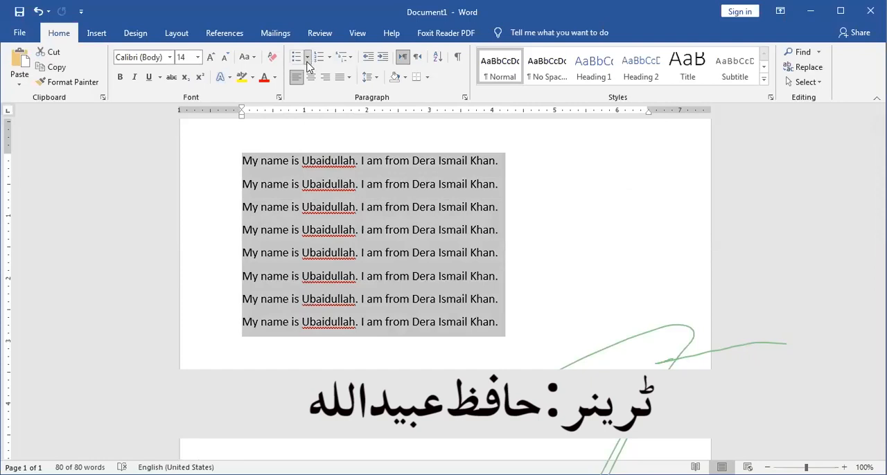
{"action": "left_click", "coordinate": [335, 94]}
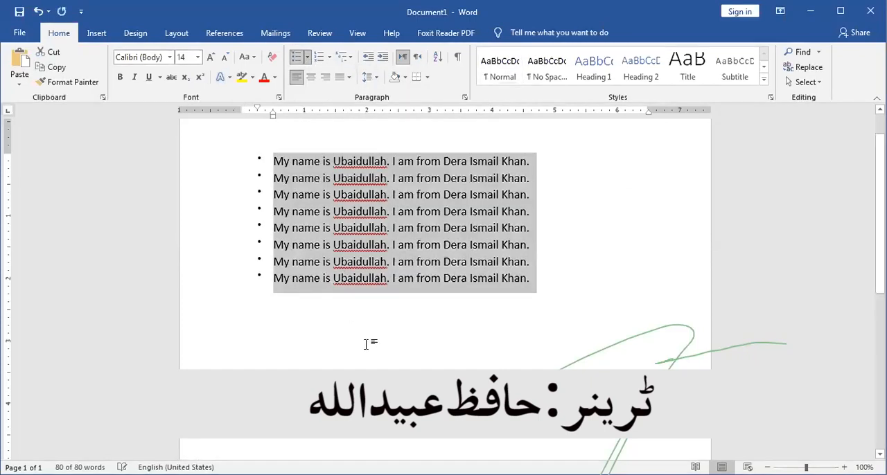
{"action": "left_click", "coordinate": [366, 344]}
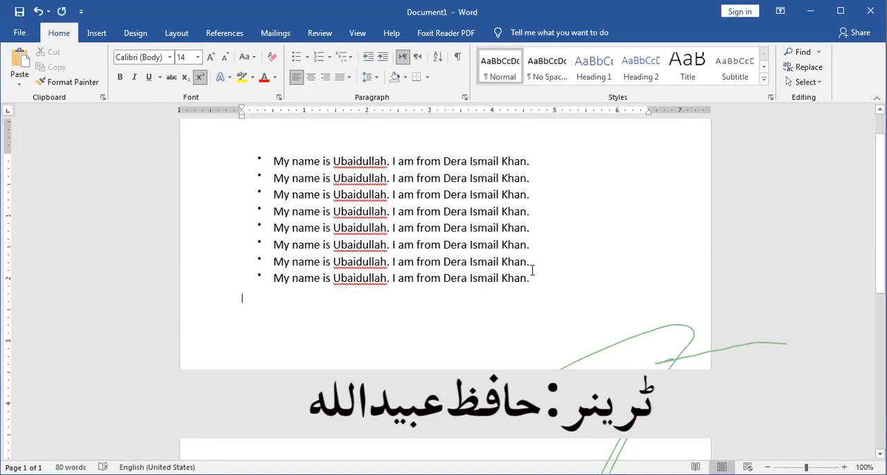
- Move the bullets of the whole list out to the left margin and set the text's hanging indent to about 0.7 inch
{"action": "left_click_drag", "start_coordinate": [533, 276], "coordinate": [241, 156]}
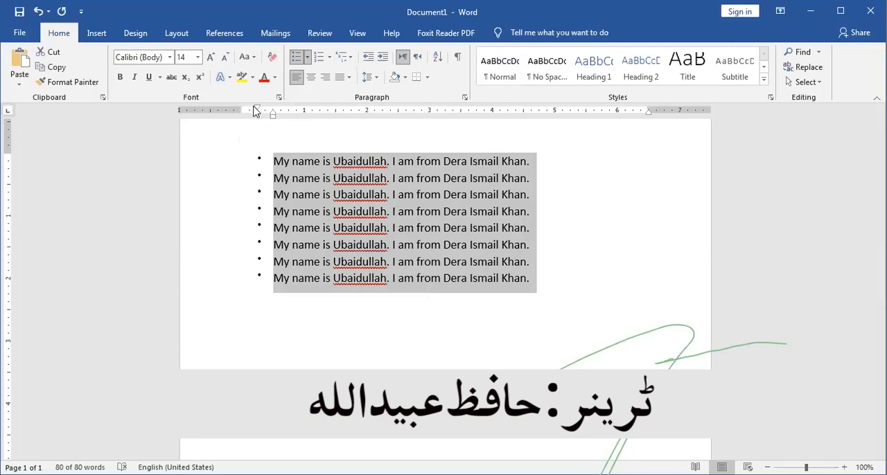
{"action": "mouse_move", "coordinate": [257, 109]}
{"action": "left_mouse_down"}
{"action": "mouse_move", "coordinate": [208, 115]}
{"action": "mouse_move", "coordinate": [242, 113]}
{"action": "left_mouse_up"}
{"action": "left_click_drag", "start_coordinate": [273, 112], "coordinate": [285, 113]}
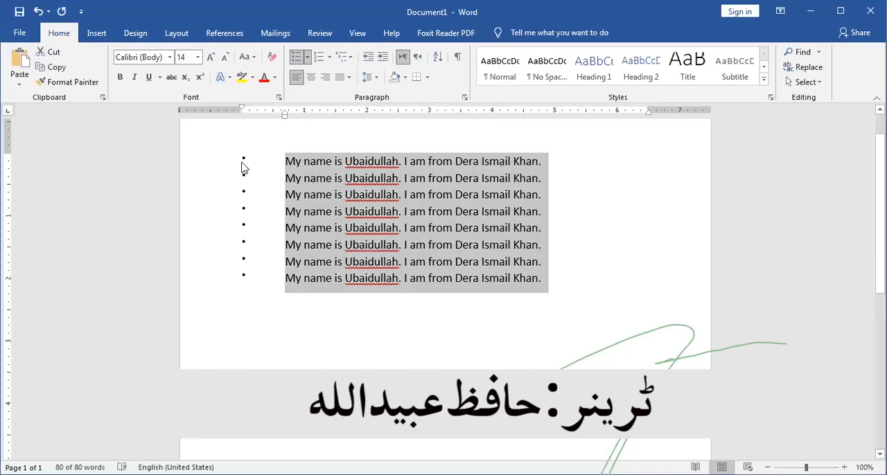
- Change the list's bullets to hollow circles and move them out to the left margin
{"action": "left_click", "coordinate": [307, 61]}
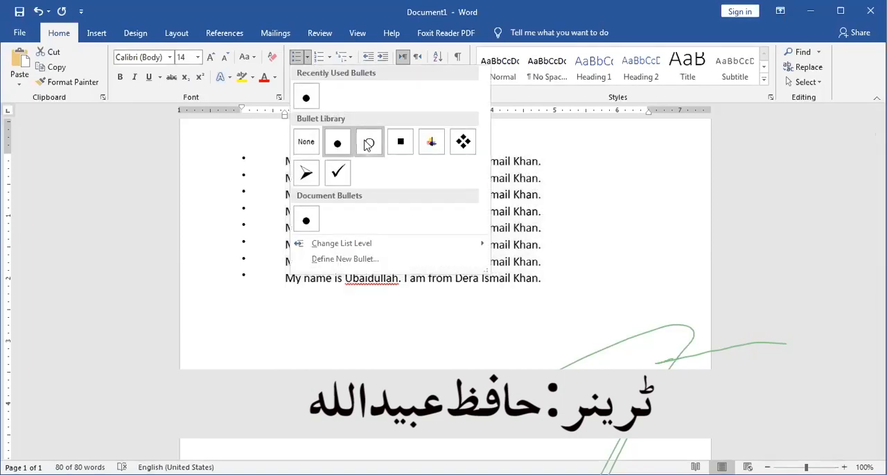
{"action": "left_click", "coordinate": [369, 146]}
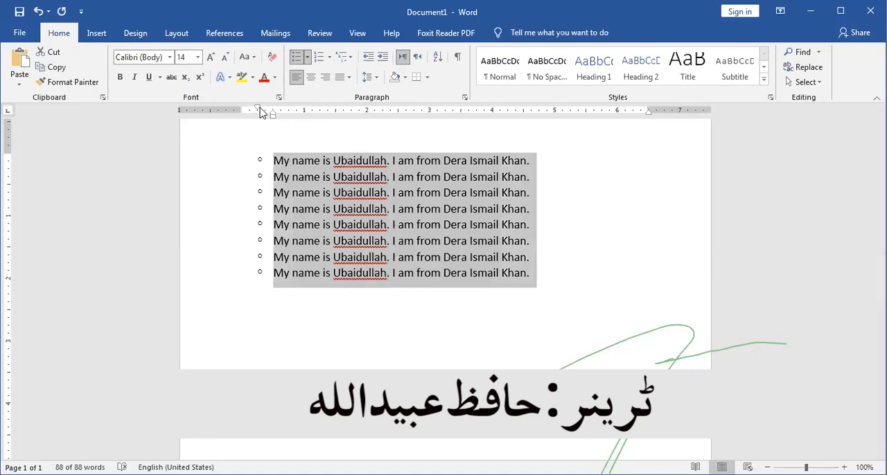
{"action": "left_click_drag", "start_coordinate": [256, 111], "coordinate": [242, 113]}
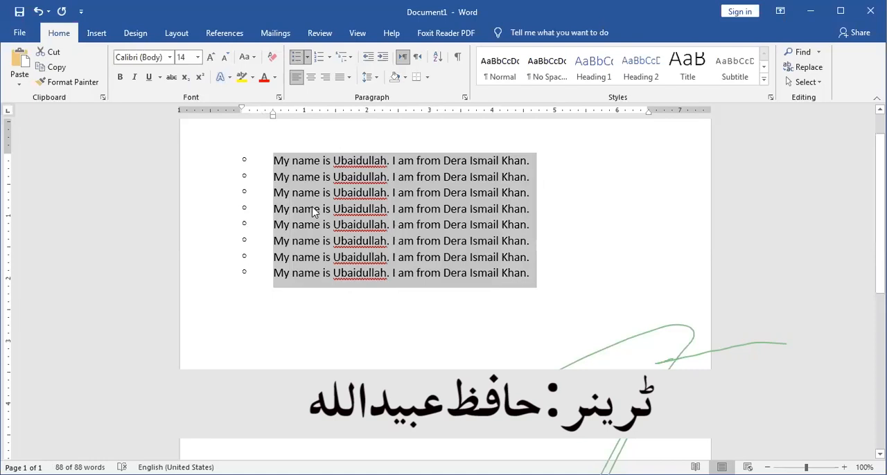
- Change the list's bullets to arrowheads, to the four-diamond symbol, and finally to the coloured picture bullet
{"action": "left_click", "coordinate": [306, 57]}
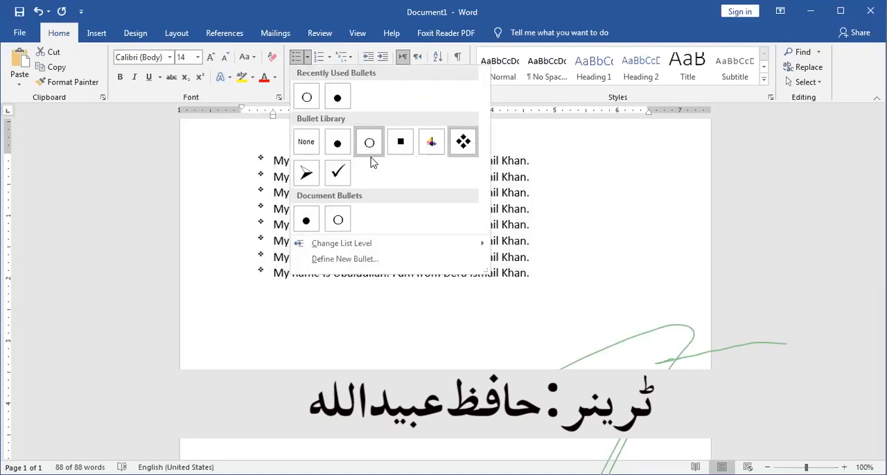
{"action": "left_click", "coordinate": [299, 179]}
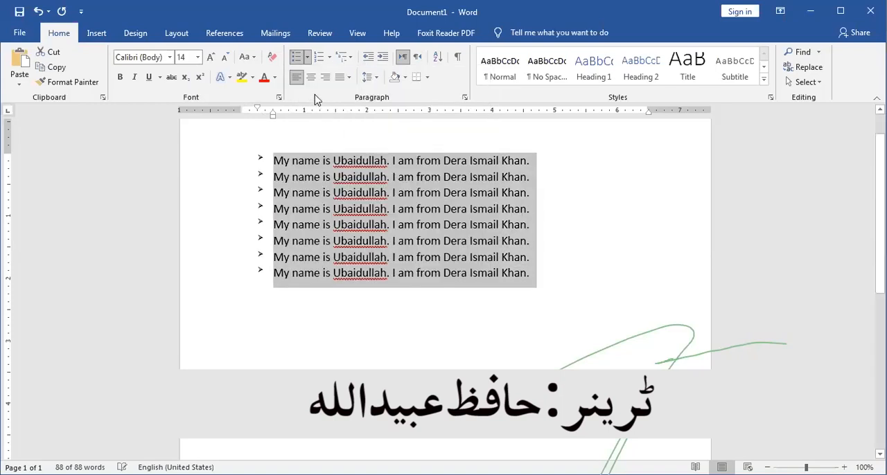
{"action": "left_click", "coordinate": [307, 59]}
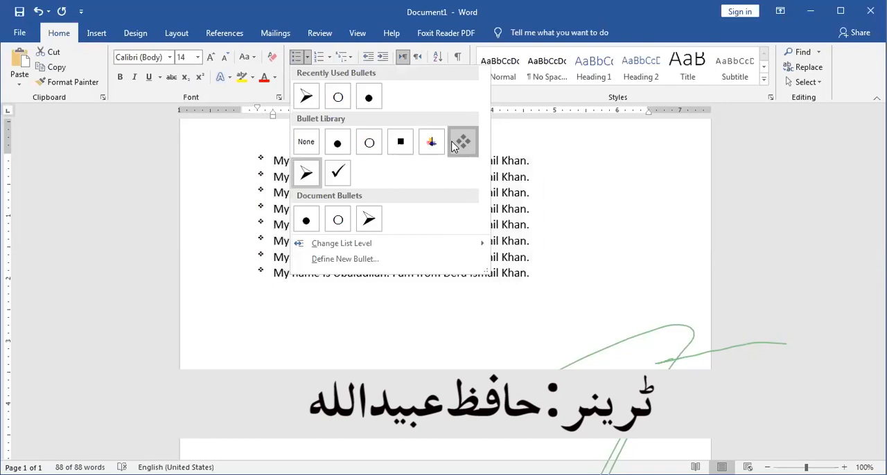
{"action": "left_click", "coordinate": [451, 145]}
{"action": "left_click", "coordinate": [308, 61]}
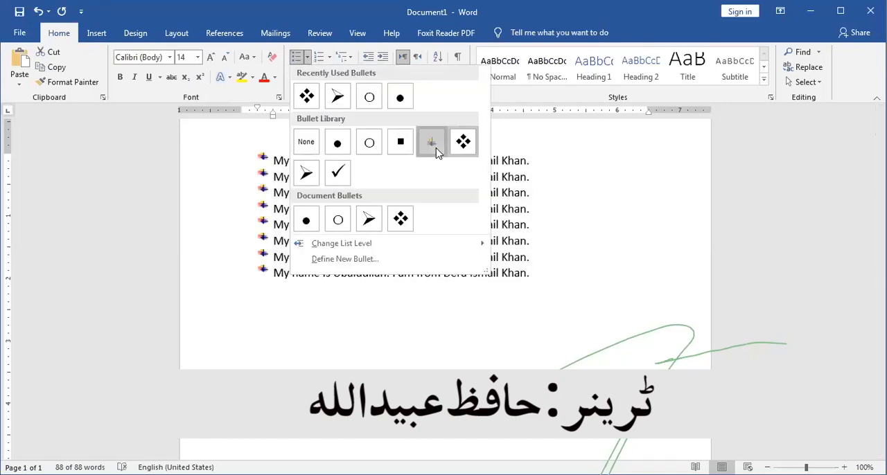
{"action": "left_click", "coordinate": [436, 151]}
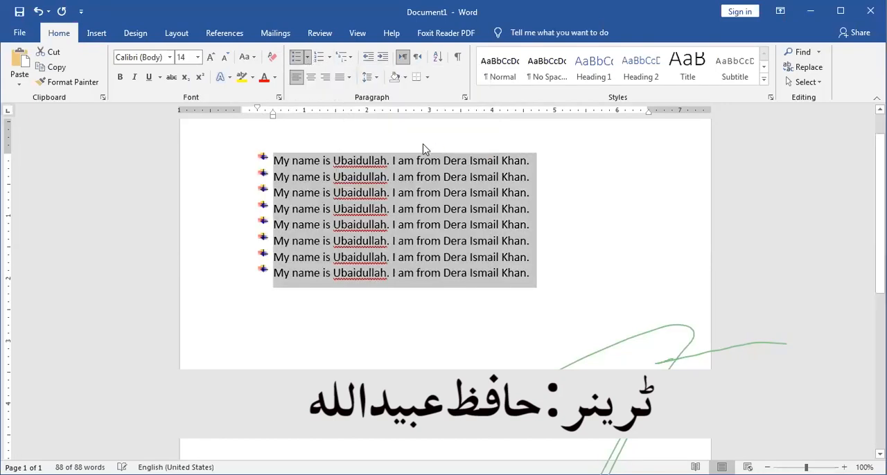
- Replace the top line's bullet with 1. 2. 3. numbering and move the number out to the left margin, with its text at about 0.25 inch
{"action": "left_click", "coordinate": [307, 61]}
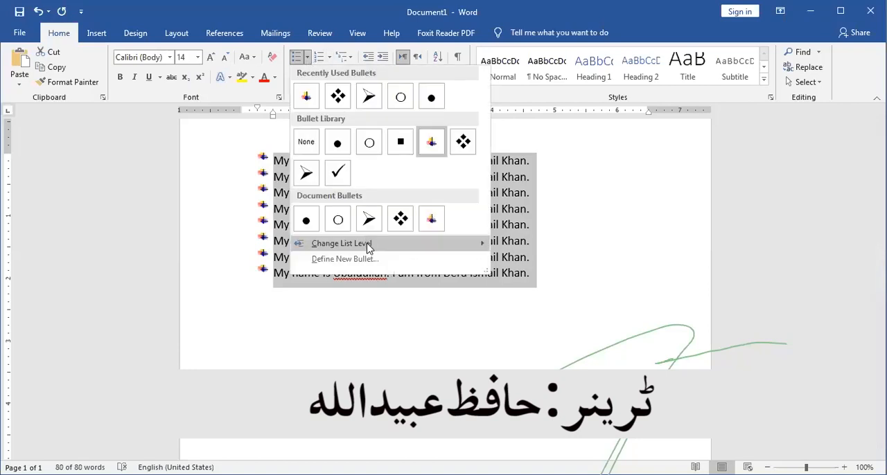
{"action": "mouse_move", "coordinate": [368, 246]}
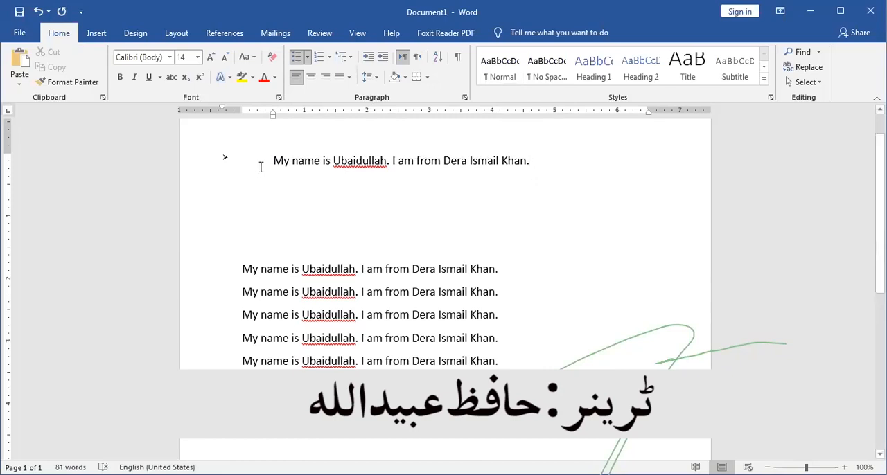
{"action": "key", "text": "BackSpace"}
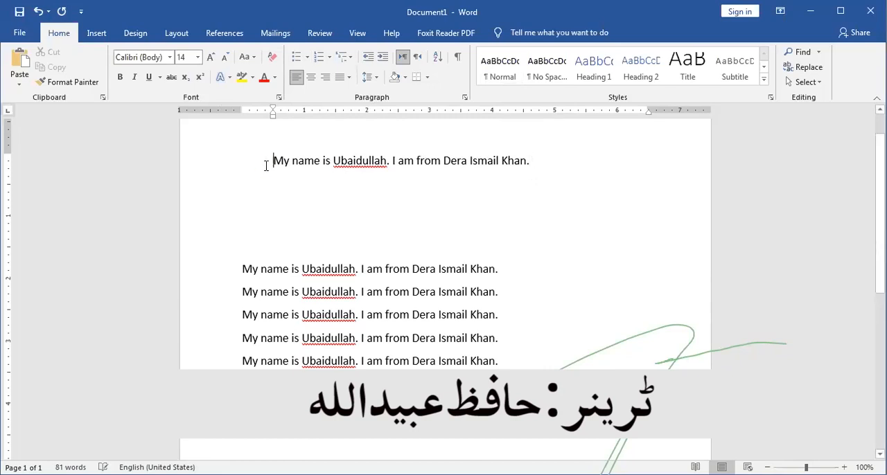
{"action": "left_click_drag", "start_coordinate": [274, 160], "coordinate": [534, 160]}
{"action": "key", "text": "ctrl+c"}
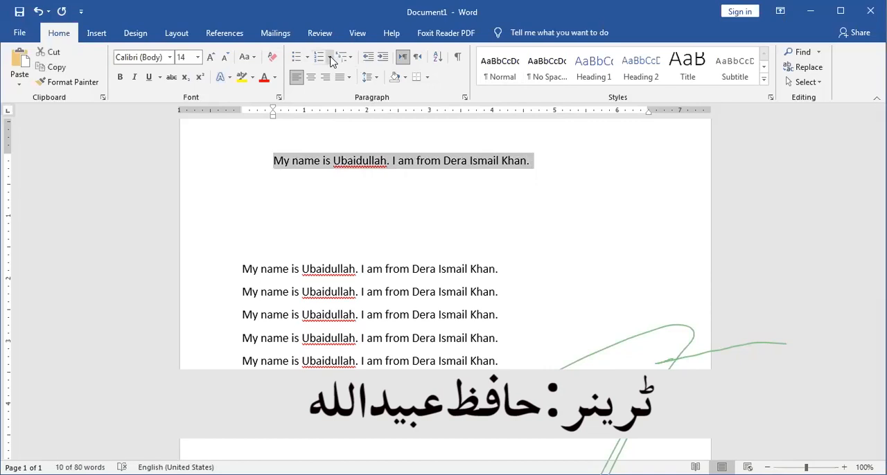
{"action": "left_click", "coordinate": [331, 61]}
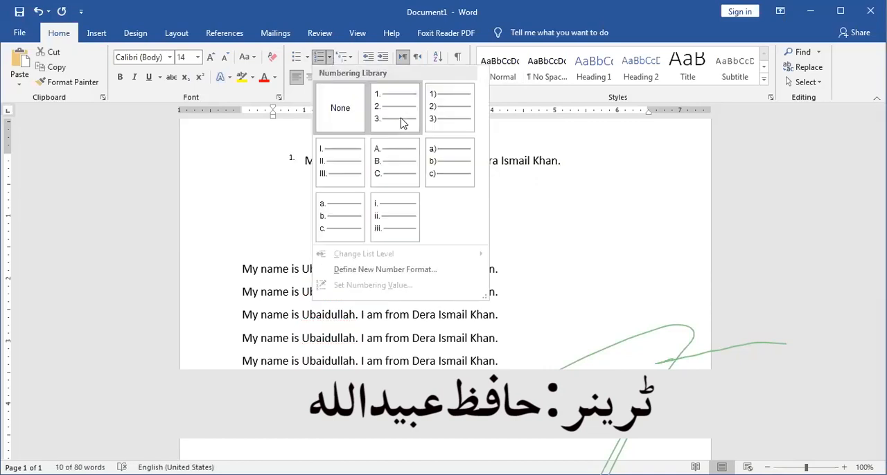
{"action": "left_click", "coordinate": [400, 119]}
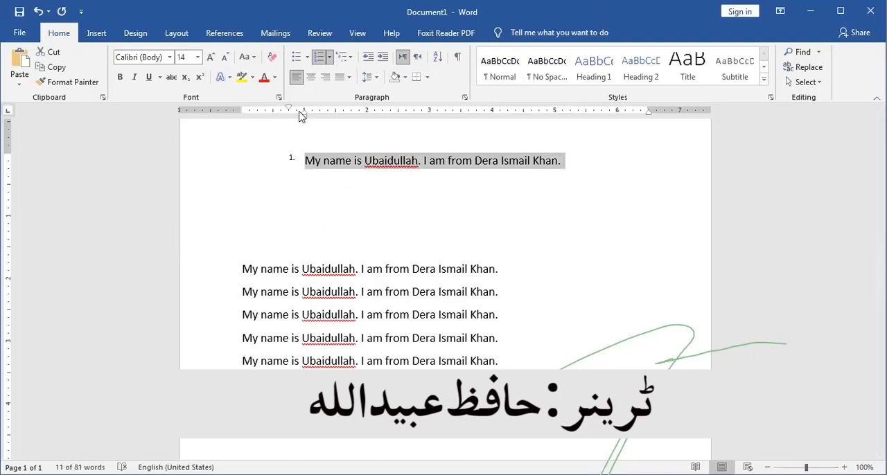
{"action": "left_click_drag", "start_coordinate": [304, 115], "coordinate": [257, 114]}
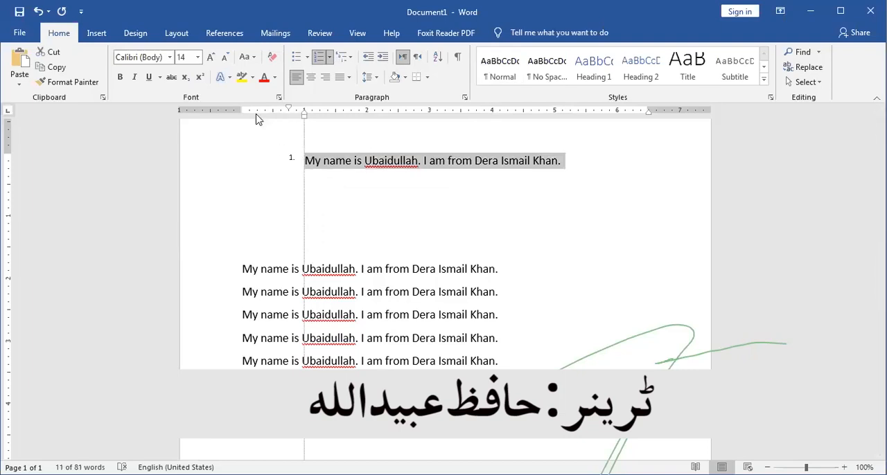
- Try enlarging only the top line's list number to font size 28, and undo the size changes
{"action": "left_click", "coordinate": [248, 160]}
{"action": "left_click", "coordinate": [242, 160]}
{"action": "key", "text": "ctrl+shift+equal"}
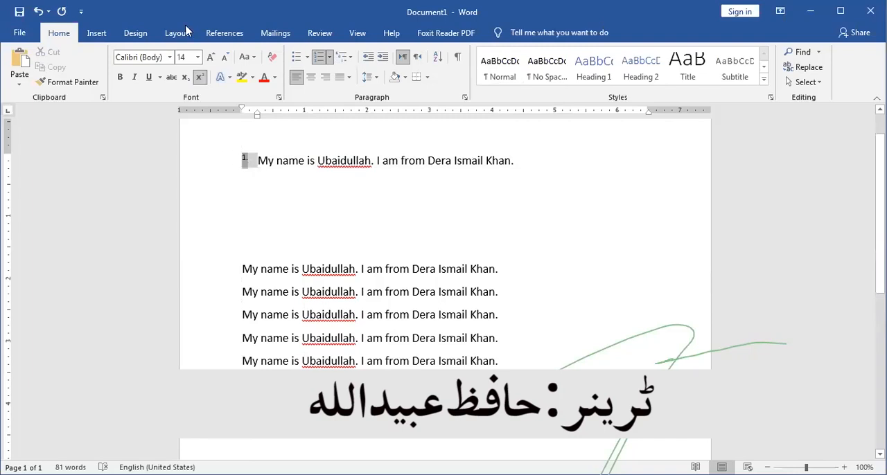
{"action": "left_click", "coordinate": [208, 59]}
{"action": "left_click", "coordinate": [208, 59]}
{"action": "left_click", "coordinate": [208, 59]}
{"action": "left_click", "coordinate": [208, 59]}
{"action": "left_click", "coordinate": [208, 59]}
{"action": "left_click", "coordinate": [208, 59]}
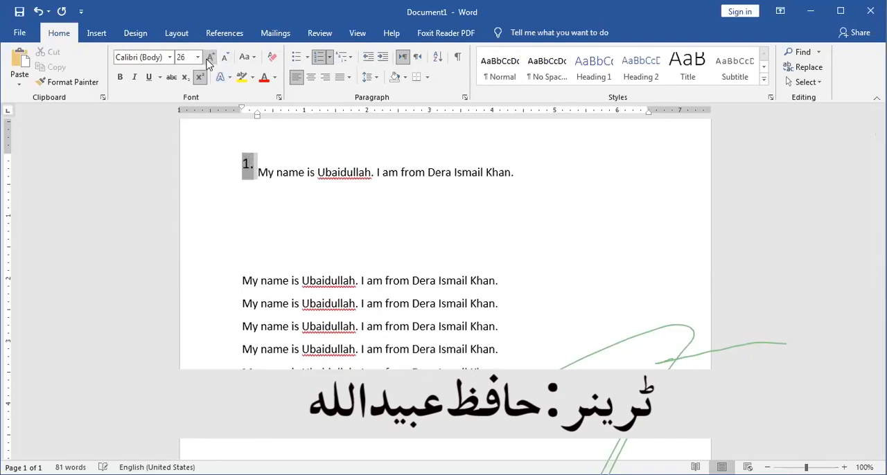
{"action": "left_click", "coordinate": [337, 214]}
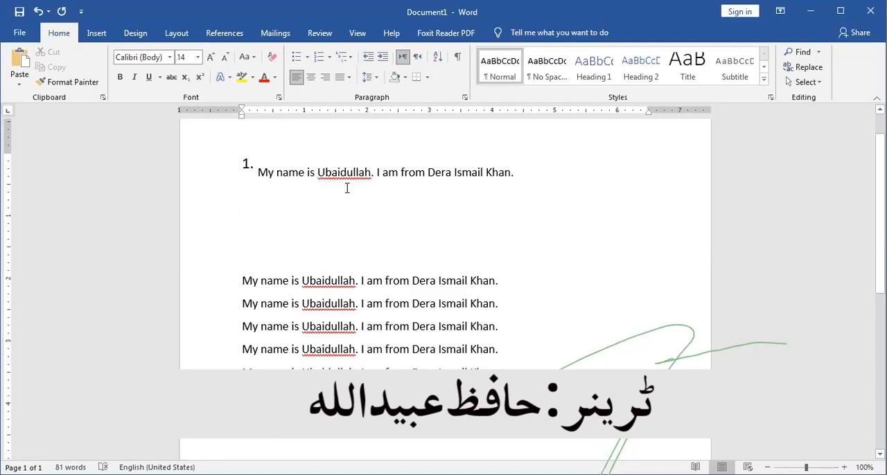
{"action": "key", "text": "ctrl+z"}
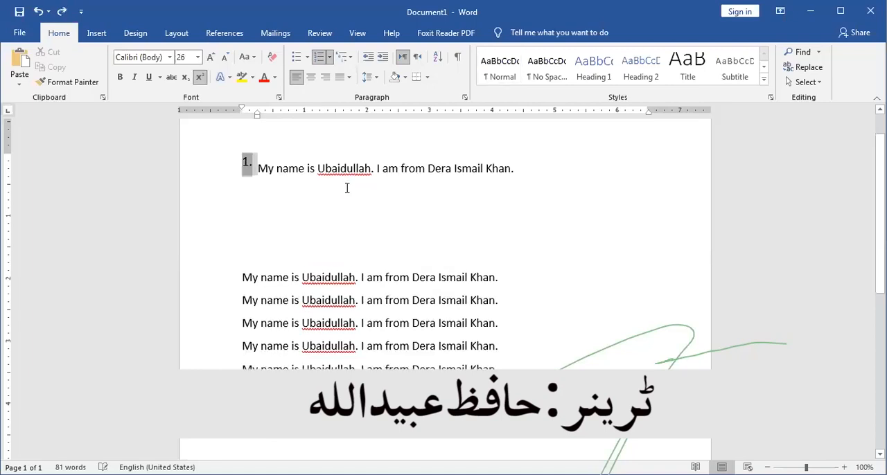
{"action": "key", "text": "ctrl+z"}
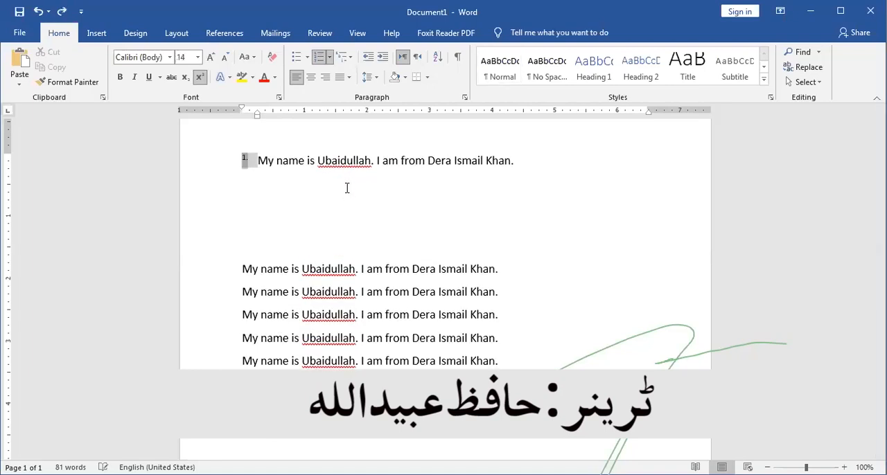
- Extend the numbered list to four items by pasting copies of the sample sentence below item 1, aligned with it
{"action": "left_click", "coordinate": [518, 160]}
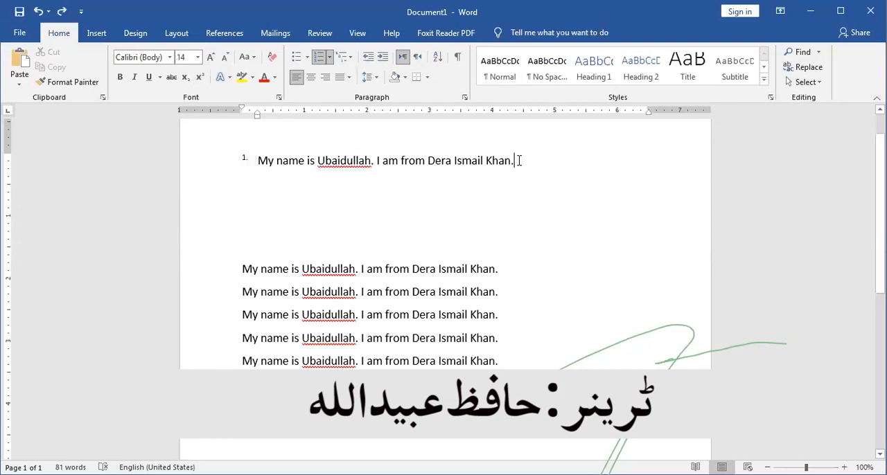
{"action": "key", "text": "Return"}
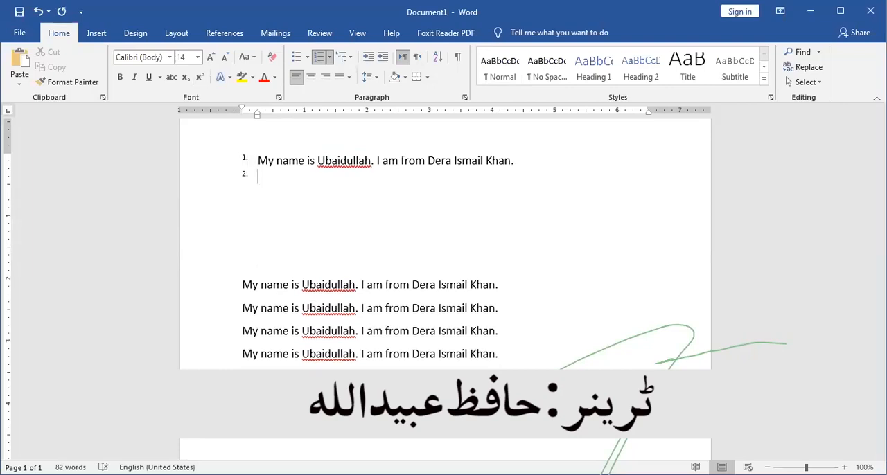
{"action": "key", "text": "ctrl+v"}
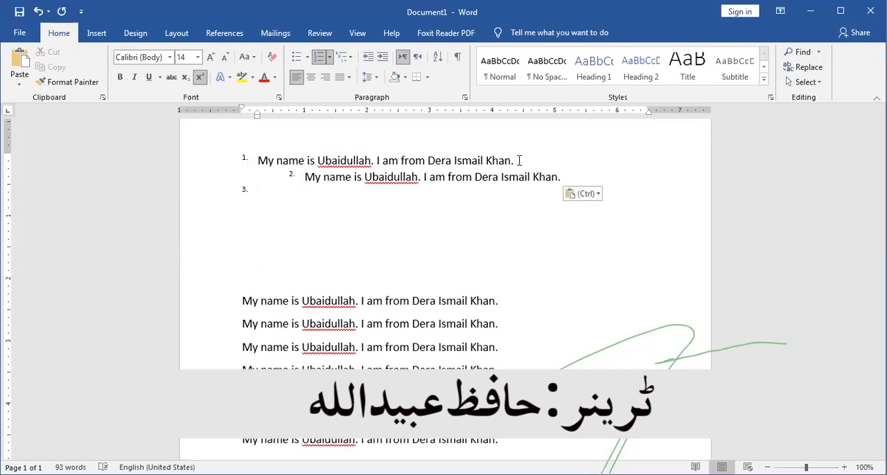
{"action": "key", "text": "Return"}
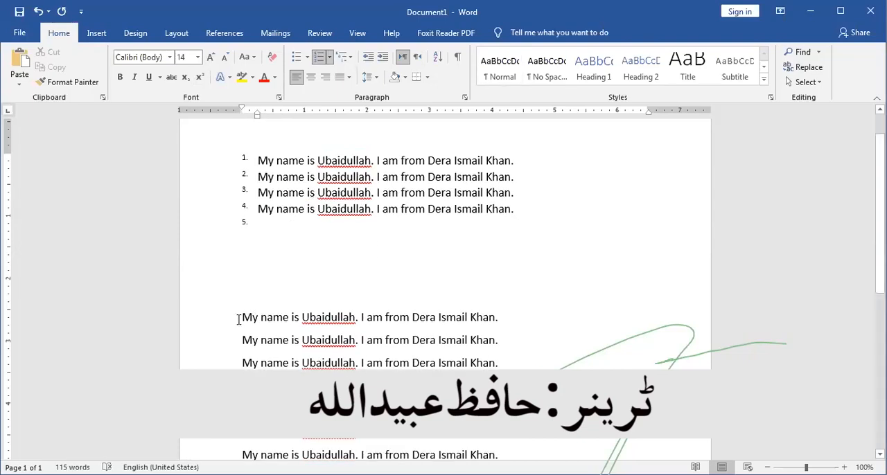
- Apply numbering to the seven plain lines below the numbered list
{"action": "left_click_drag", "start_coordinate": [239, 317], "coordinate": [357, 365]}
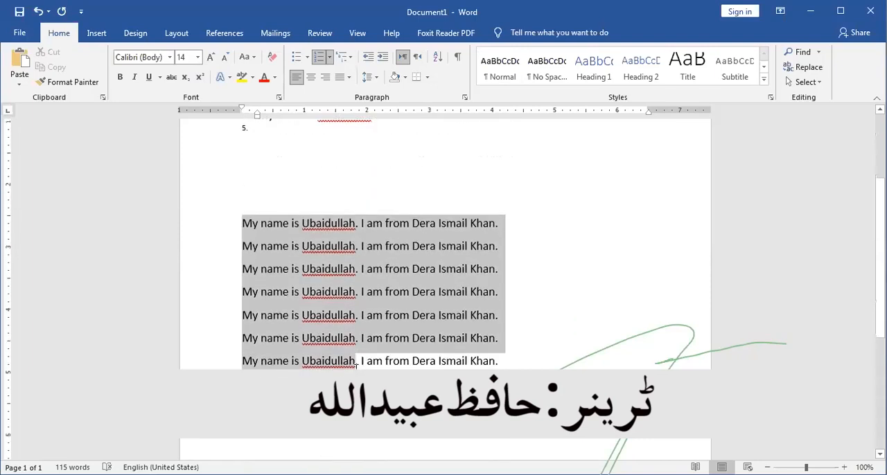
{"action": "left_click", "coordinate": [319, 58]}
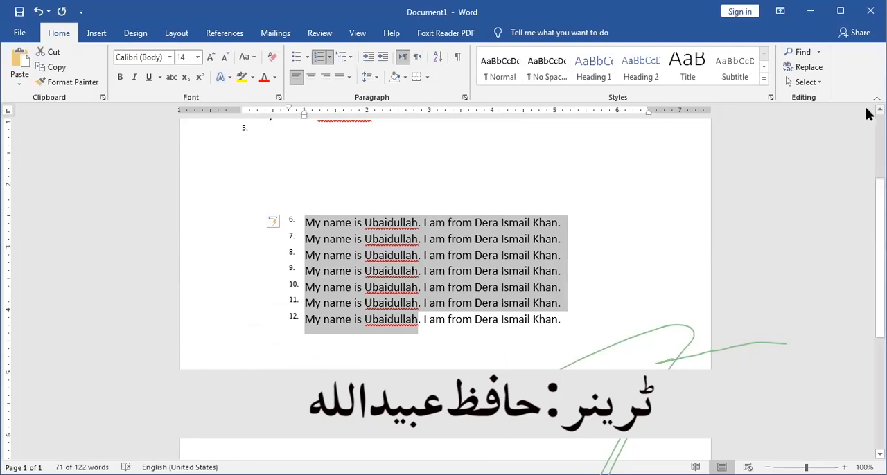
{"action": "scroll", "coordinate": [867, 114], "scroll_direction": "up", "scroll_amount": 2}
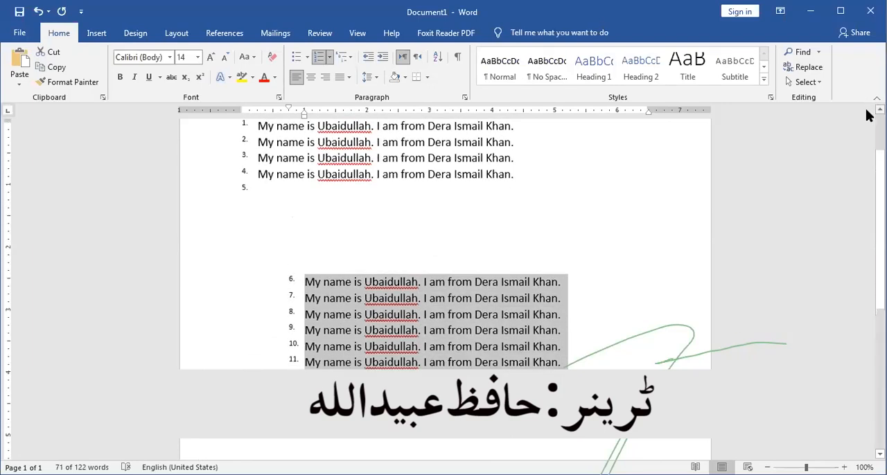
{"action": "scroll", "coordinate": [866, 115], "scroll_direction": "up", "scroll_amount": 1}
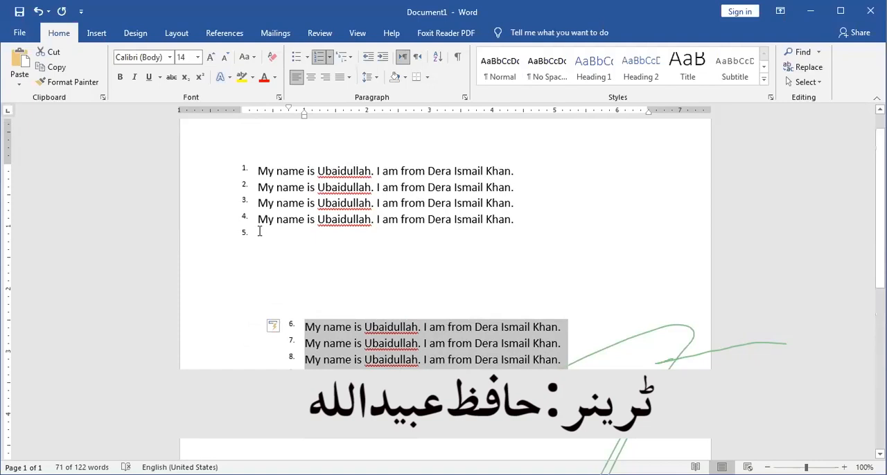
- Move the numbers of the lower seven lines out to the left margin, with the text at about 0.25 inch
{"action": "left_click", "coordinate": [306, 342]}
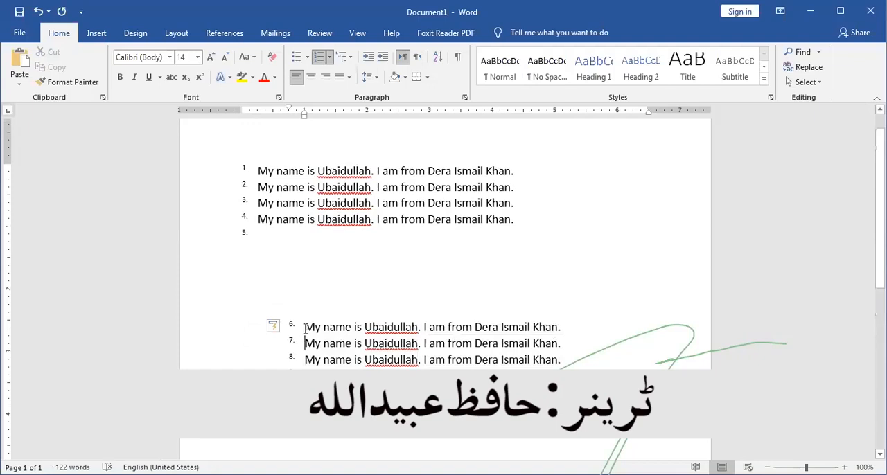
{"action": "left_click_drag", "start_coordinate": [305, 327], "coordinate": [398, 443]}
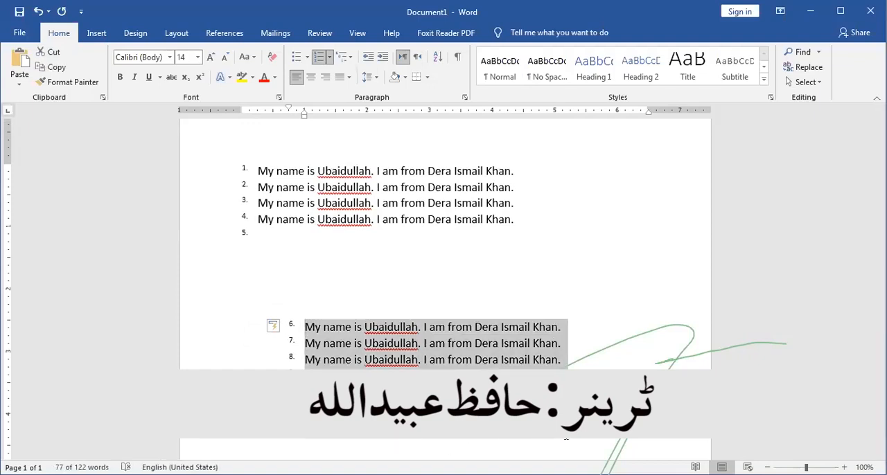
{"action": "left_click_drag", "start_coordinate": [302, 120], "coordinate": [256, 126]}
{"action": "left_click", "coordinate": [331, 58]}
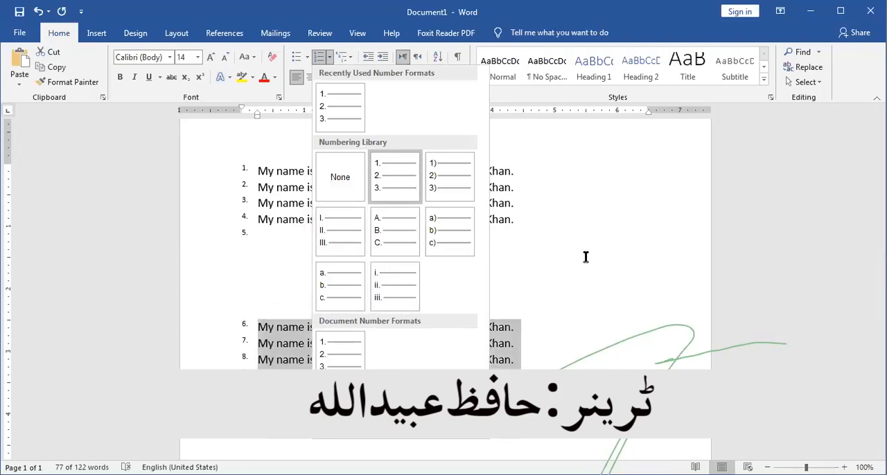
{"action": "key", "text": "Escape"}
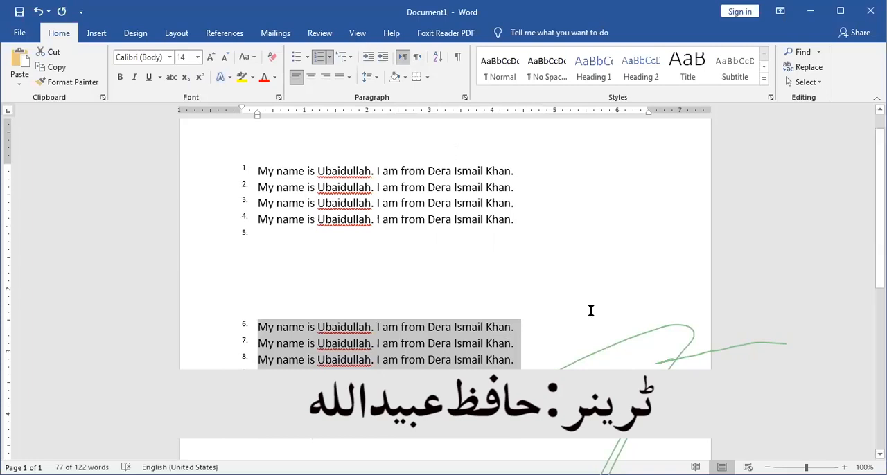
- Try right-to-left text direction on the lower list, and undo it together with that list's indent and numbering changes
{"action": "left_click", "coordinate": [418, 58]}
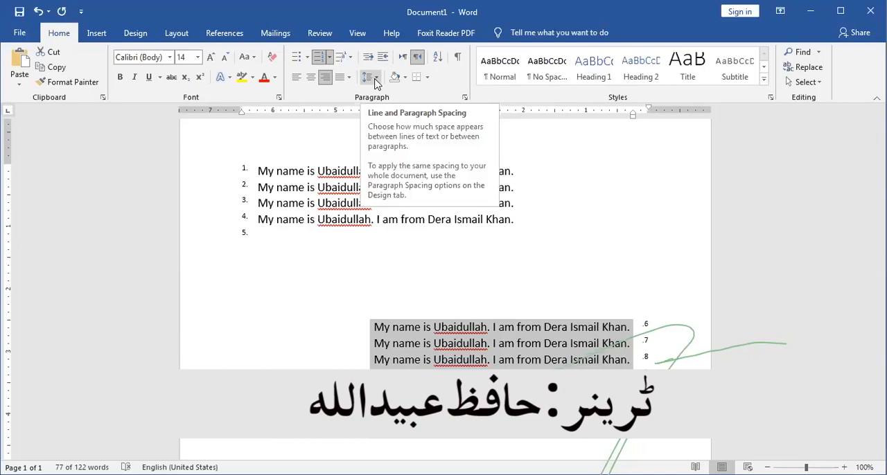
{"action": "left_click", "coordinate": [316, 300]}
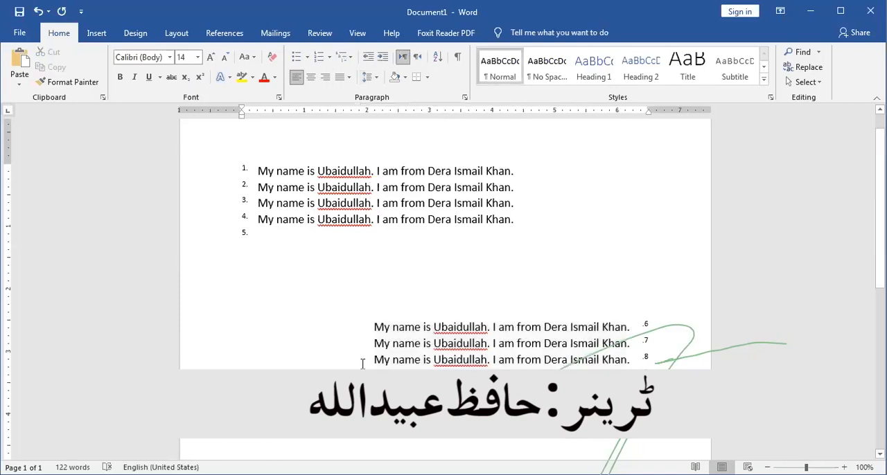
{"action": "key", "text": "ctrl+z"}
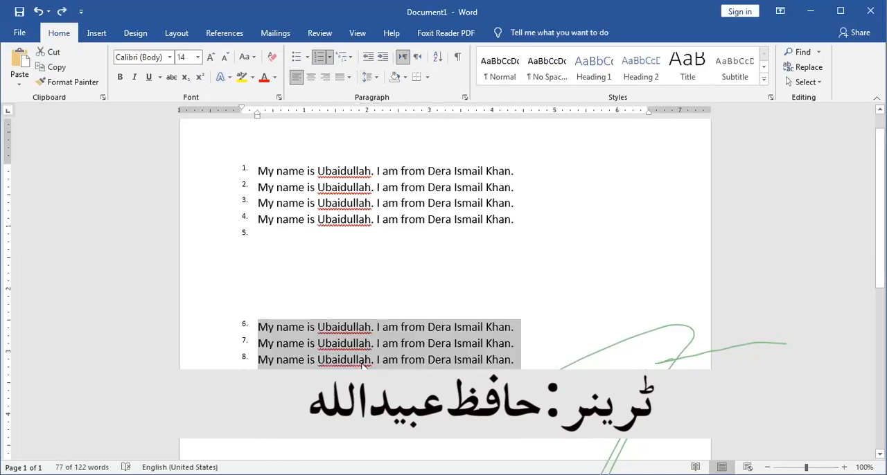
{"action": "key", "text": "ctrl+z"}
{"action": "key", "text": "ctrl+z"}
{"action": "key", "text": "ctrl+z"}
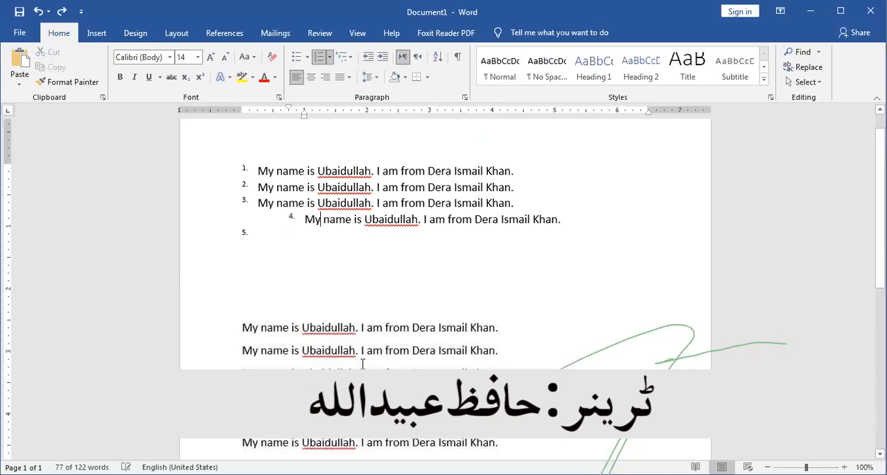
- Delete the numbered list above the seven plain lines
{"action": "left_click_drag", "start_coordinate": [288, 293], "coordinate": [204, 163]}
{"action": "key", "text": "Delete"}
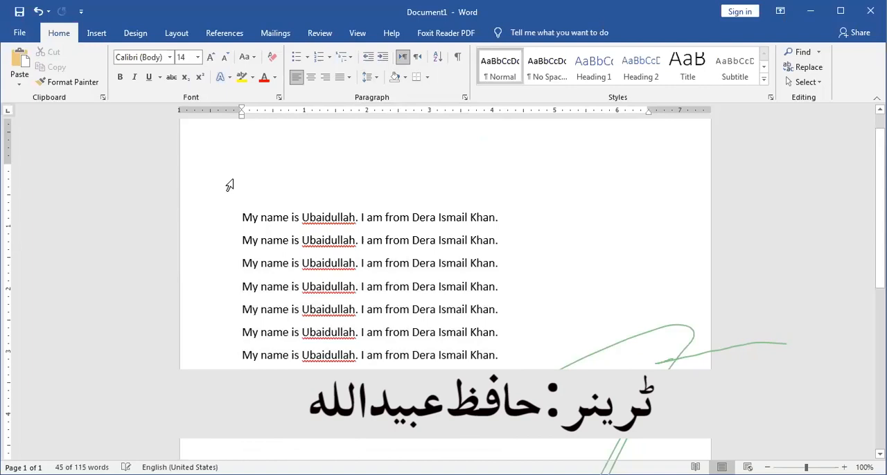
{"action": "left_click_drag", "start_coordinate": [239, 216], "coordinate": [251, 217]}
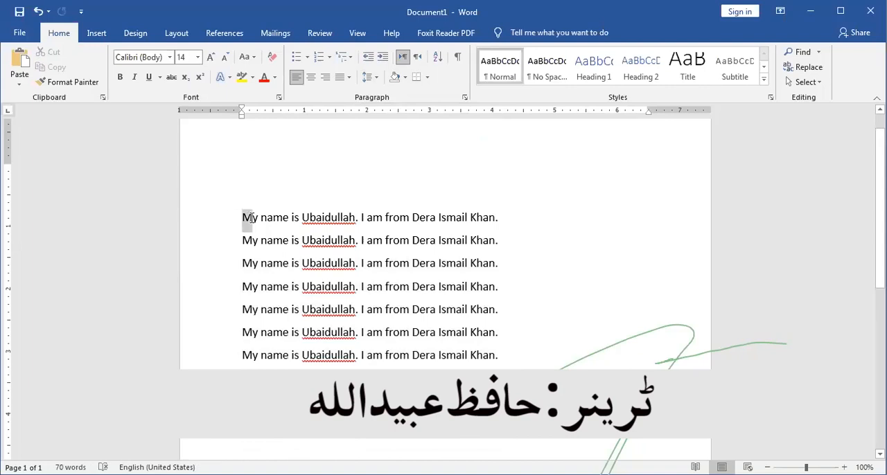
{"action": "left_click", "coordinate": [548, 217], "text": "shift"}
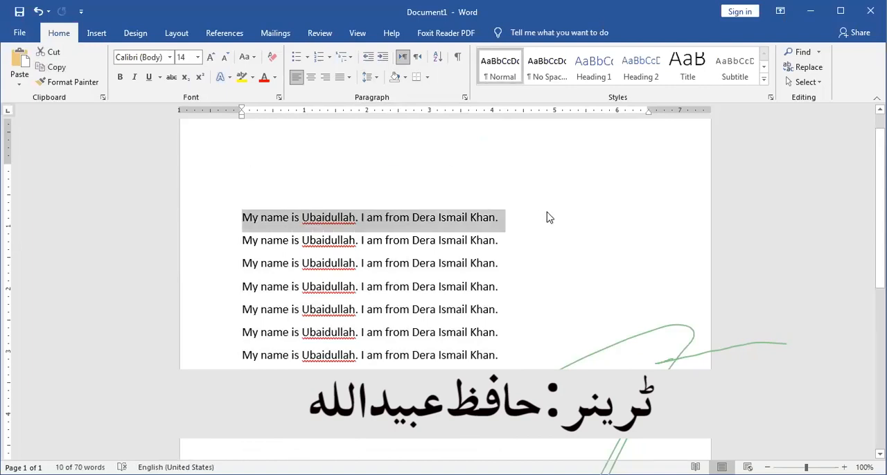
{"action": "left_click", "coordinate": [548, 218]}
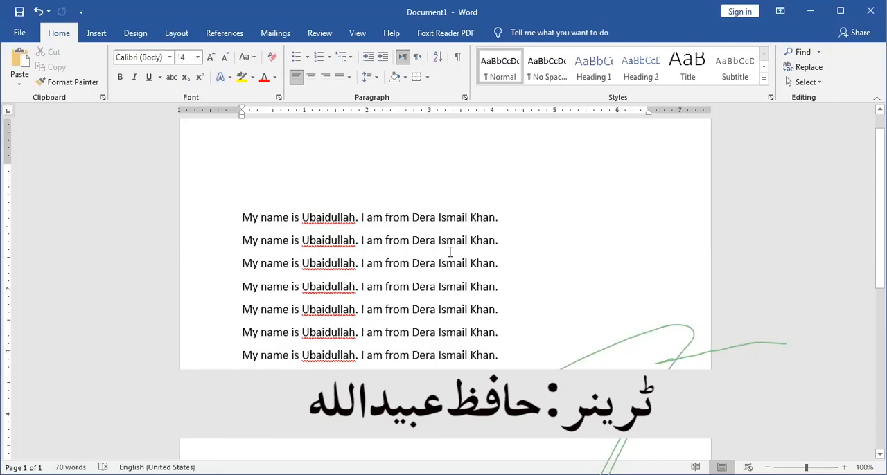
- Set the line spacing of the first two lines to 1.0
{"action": "left_click_drag", "start_coordinate": [241, 219], "coordinate": [331, 244]}
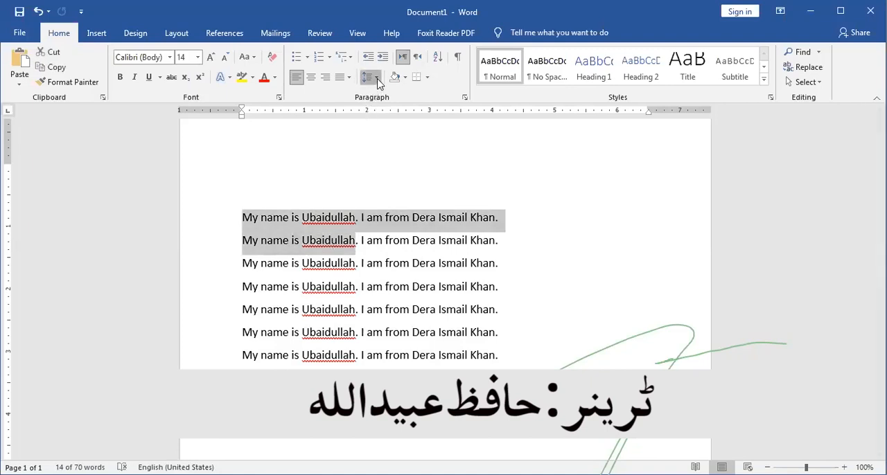
{"action": "left_click", "coordinate": [377, 78]}
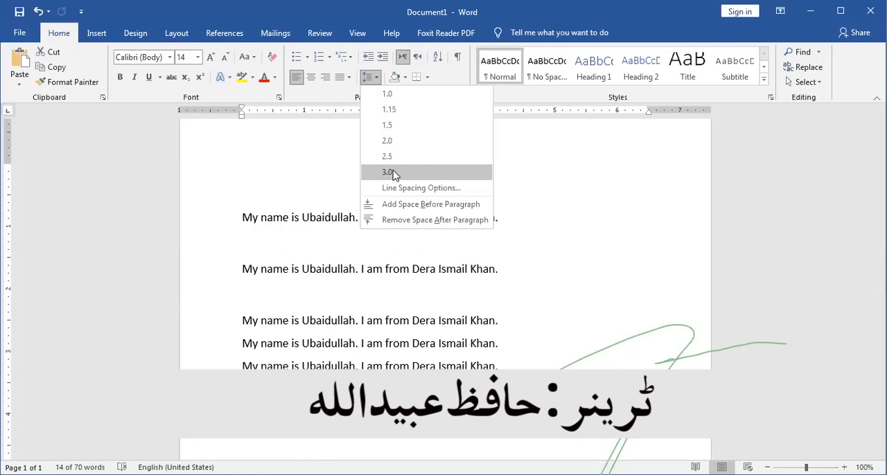
{"action": "left_click", "coordinate": [392, 99]}
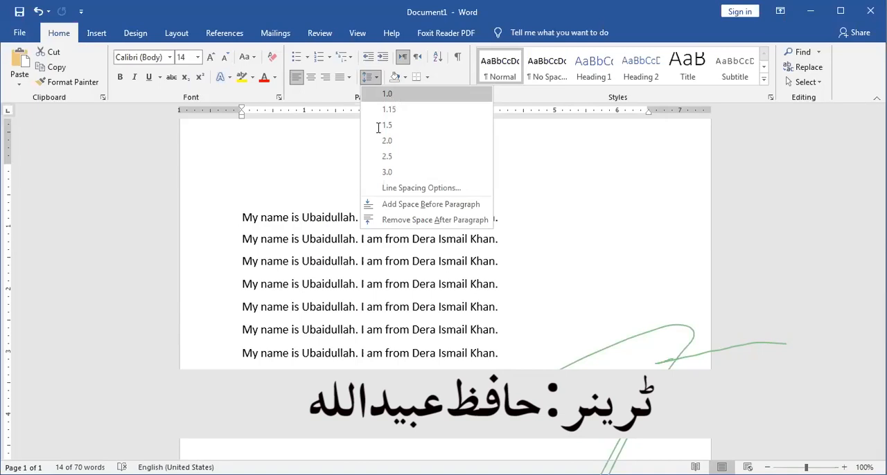
- Set a custom line spacing value of 0.8 for the seven lines through the line spacing options
{"action": "left_click", "coordinate": [235, 220]}
{"action": "left_click_drag", "start_coordinate": [236, 221], "coordinate": [349, 360]}
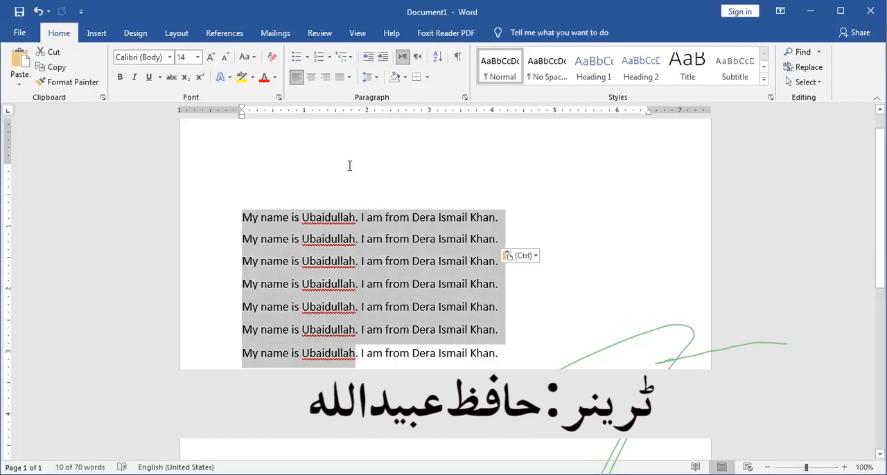
{"action": "left_click", "coordinate": [376, 81]}
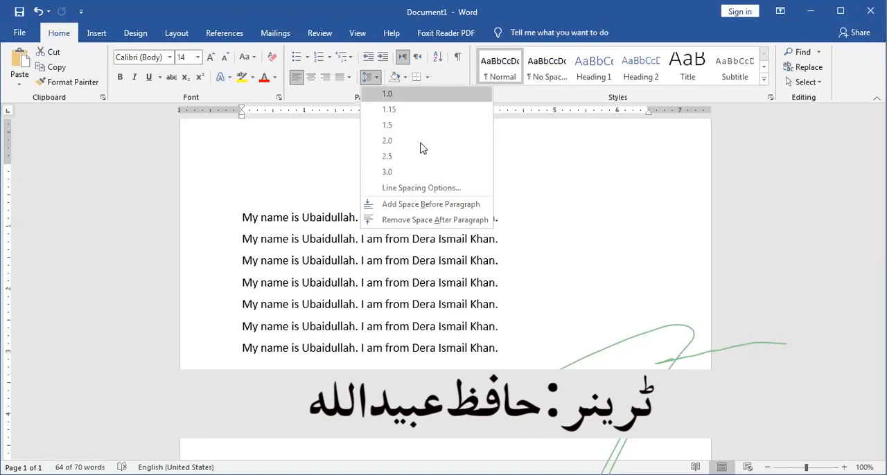
{"action": "left_click", "coordinate": [432, 192]}
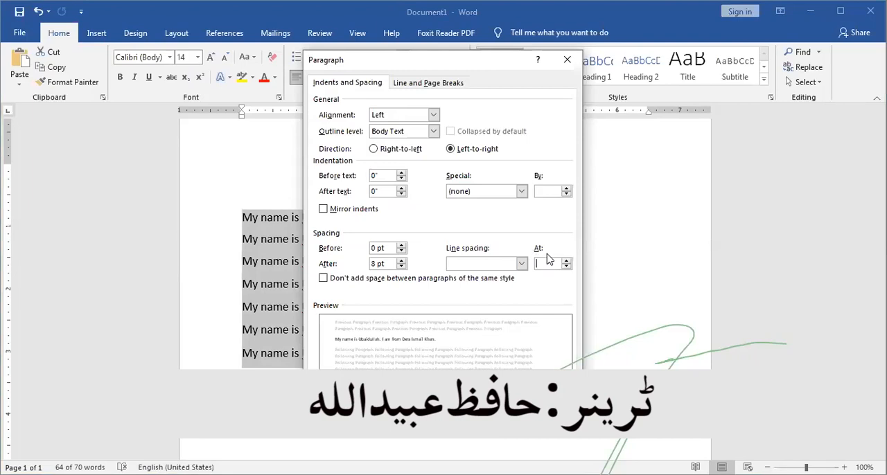
{"action": "left_click", "coordinate": [545, 262]}
{"action": "left_click", "coordinate": [567, 262]}
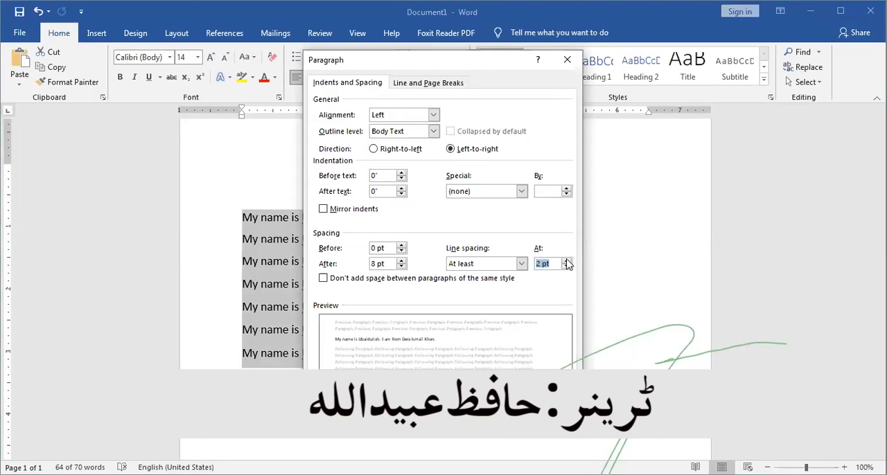
{"action": "left_click", "coordinate": [566, 268]}
{"action": "type", "text": "0.8"}
{"action": "key", "text": "Return"}
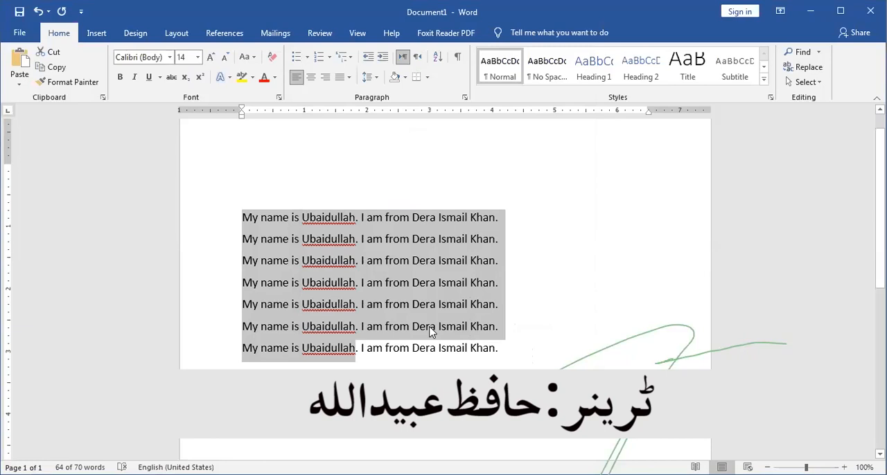
{"action": "key", "text": "ctrl+a"}
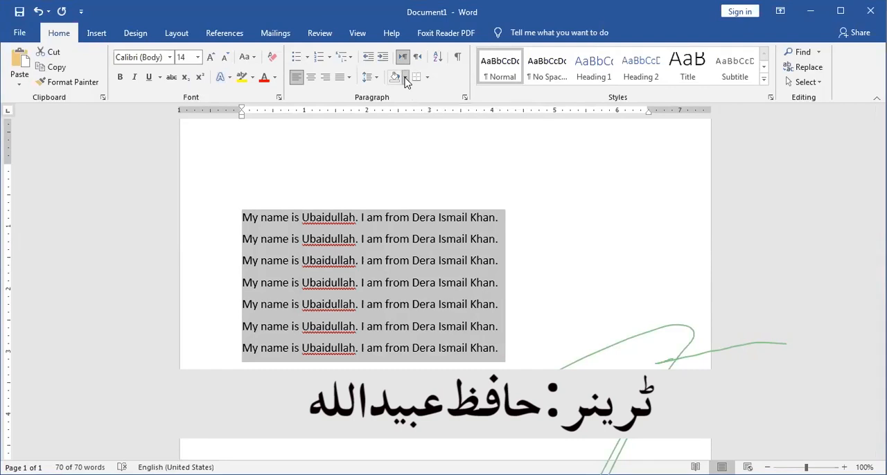
{"action": "left_click", "coordinate": [405, 78]}
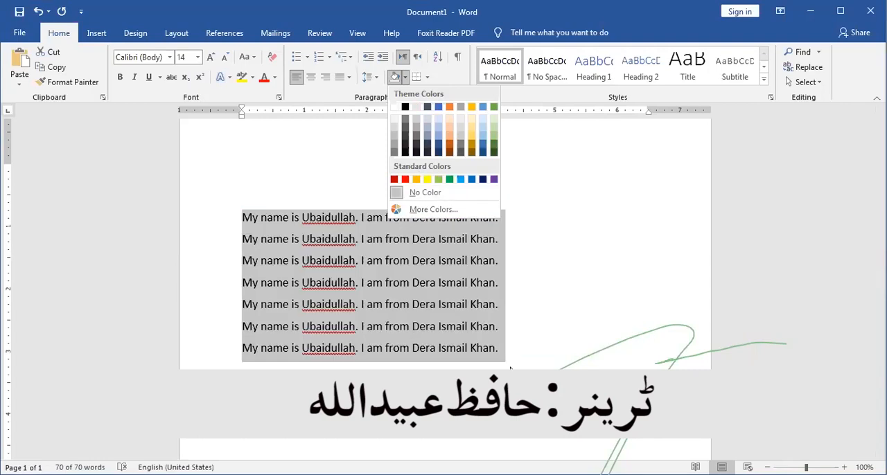
{"action": "left_click", "coordinate": [295, 268]}
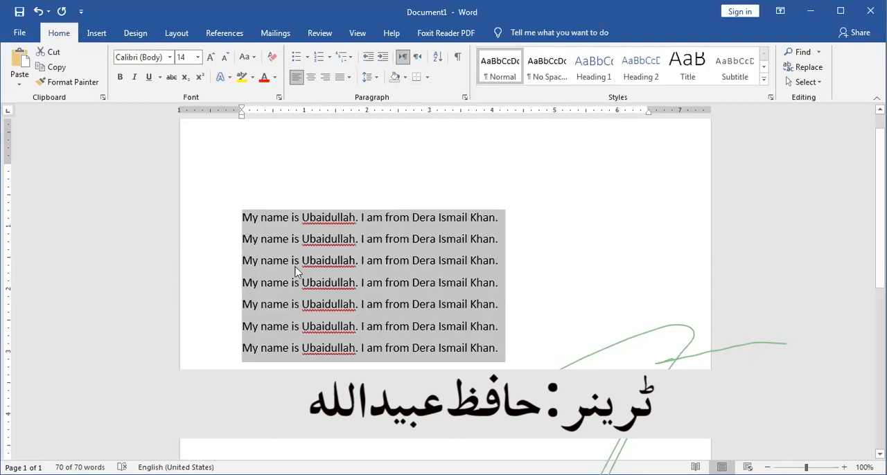
- Join the seven lines into one continuous paragraph and delete the blank lines above it
{"action": "left_click", "coordinate": [241, 243]}
{"action": "key", "text": "BackSpace"}
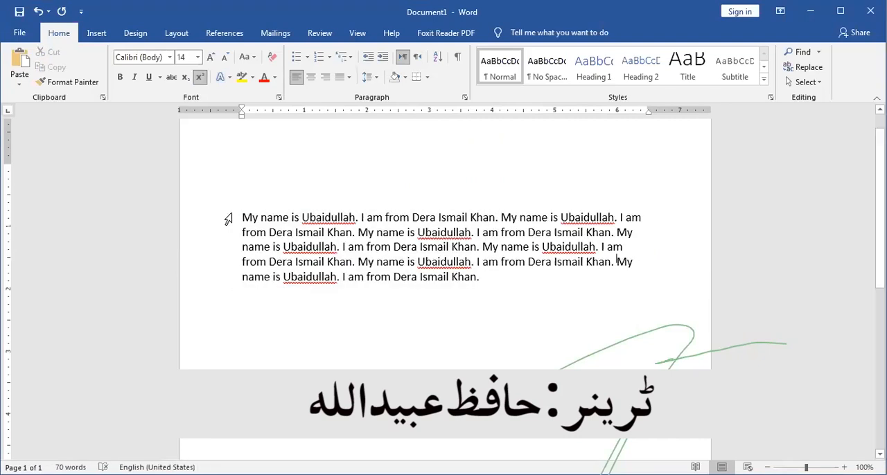
{"action": "triple_click", "coordinate": [228, 219]}
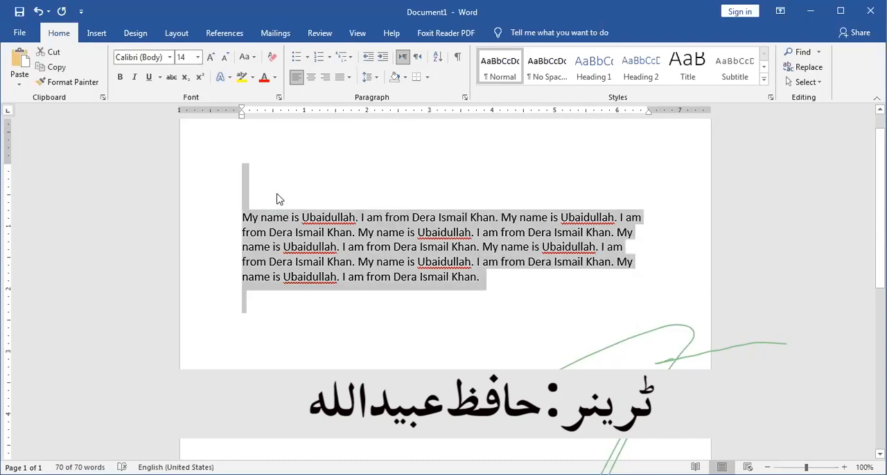
{"action": "left_click", "coordinate": [242, 220]}
{"action": "key", "text": "BackSpace"}
{"action": "key", "text": "BackSpace"}
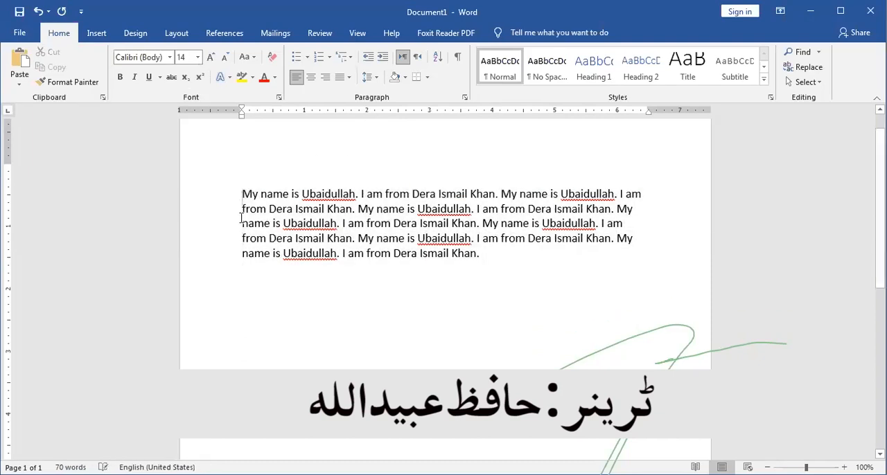
{"action": "left_click", "coordinate": [262, 267]}
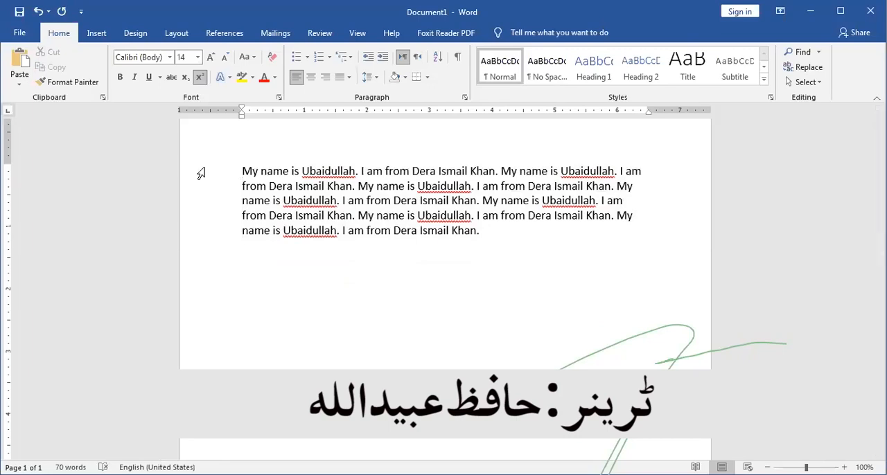
- Justify the whole paragraph and shade its background with a light orange theme colour
{"action": "left_click_drag", "start_coordinate": [211, 177], "coordinate": [277, 250]}
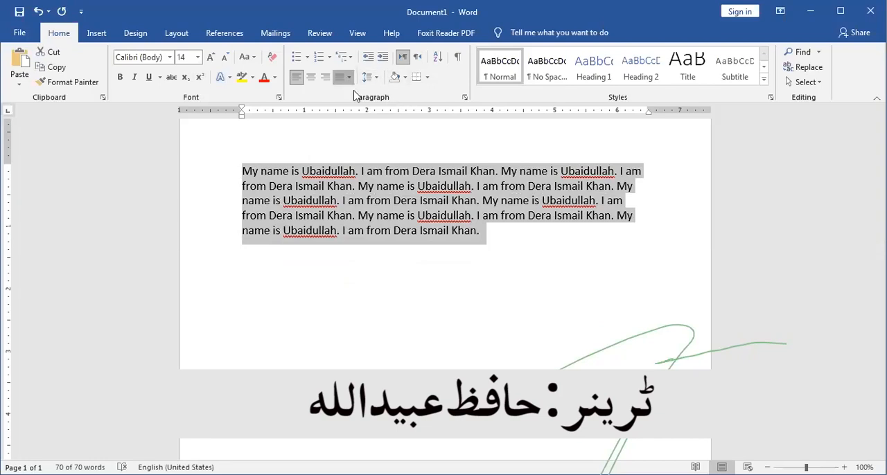
{"action": "key", "text": "ctrl+j"}
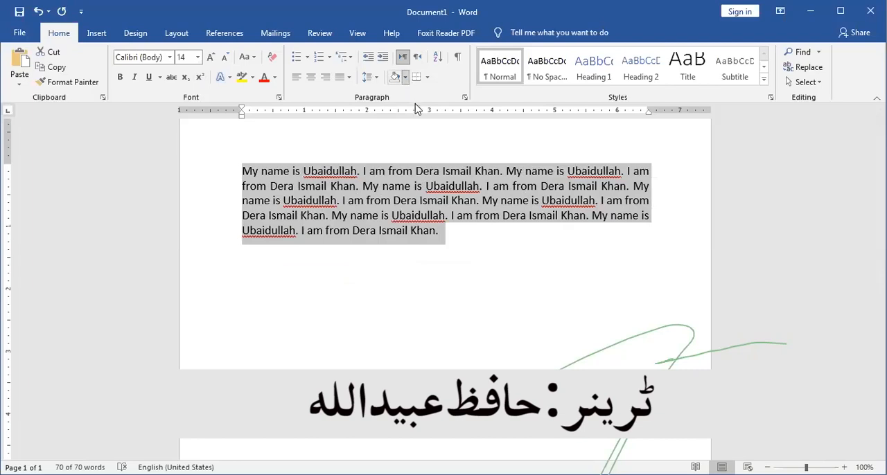
{"action": "left_click", "coordinate": [406, 78]}
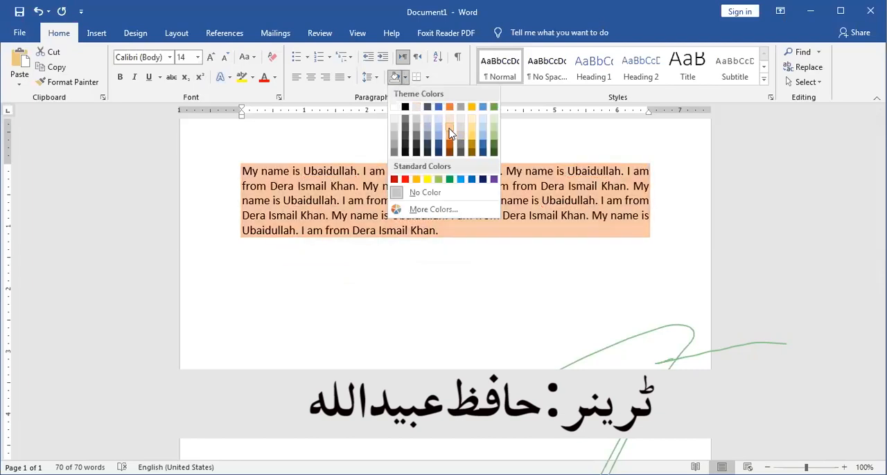
{"action": "left_click", "coordinate": [451, 133]}
{"action": "left_click", "coordinate": [483, 332]}
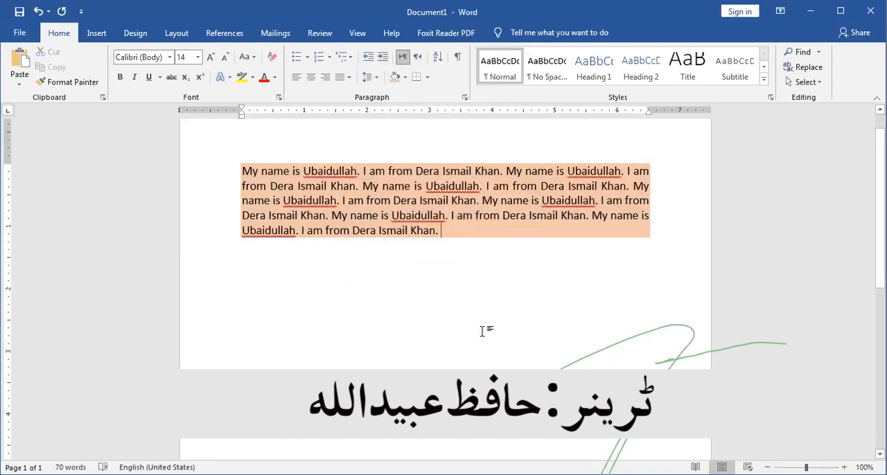
- Set the font colour of the whole shaded paragraph to standard red
{"action": "left_click_drag", "start_coordinate": [225, 179], "coordinate": [293, 245]}
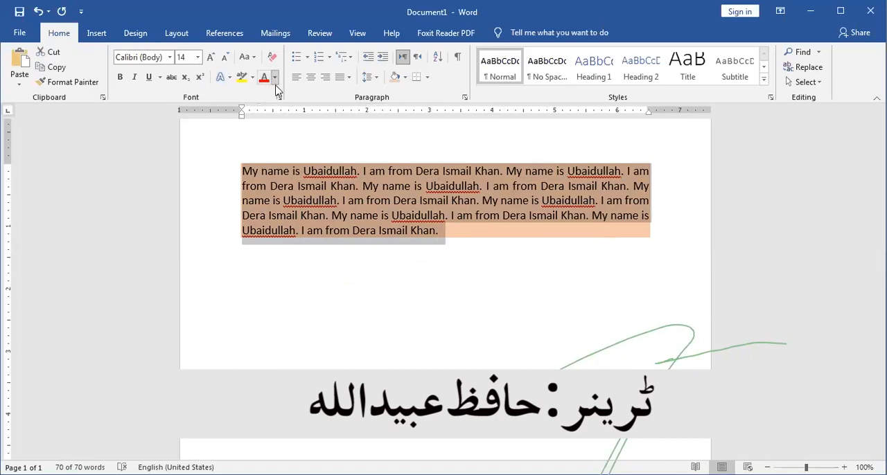
{"action": "left_click", "coordinate": [274, 77]}
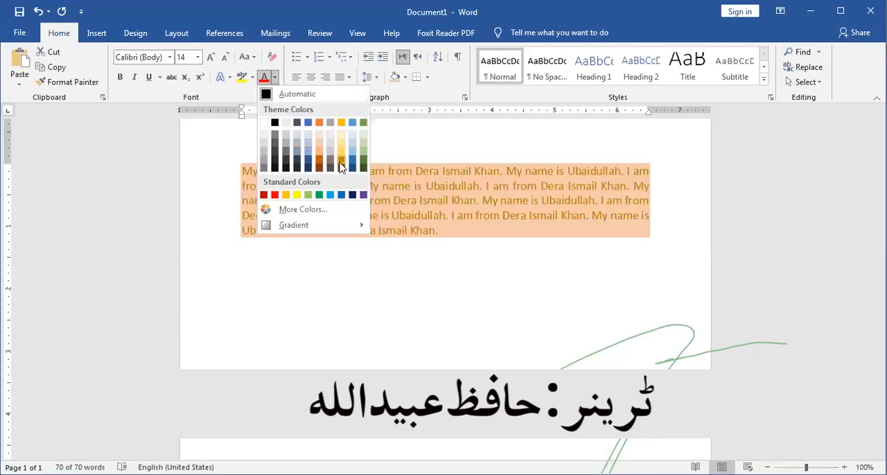
{"action": "left_click", "coordinate": [275, 195]}
{"action": "left_click", "coordinate": [427, 311]}
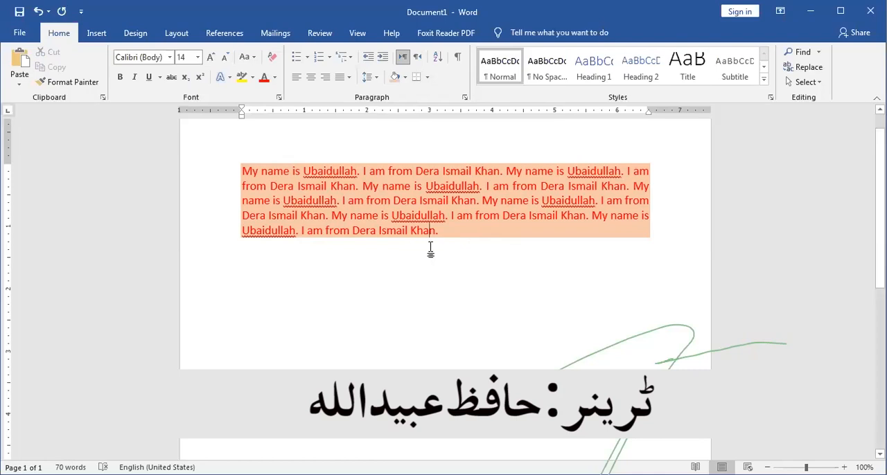
- Add a thin single-line border around the shaded paragraph
{"action": "key", "text": "ctrl+a"}
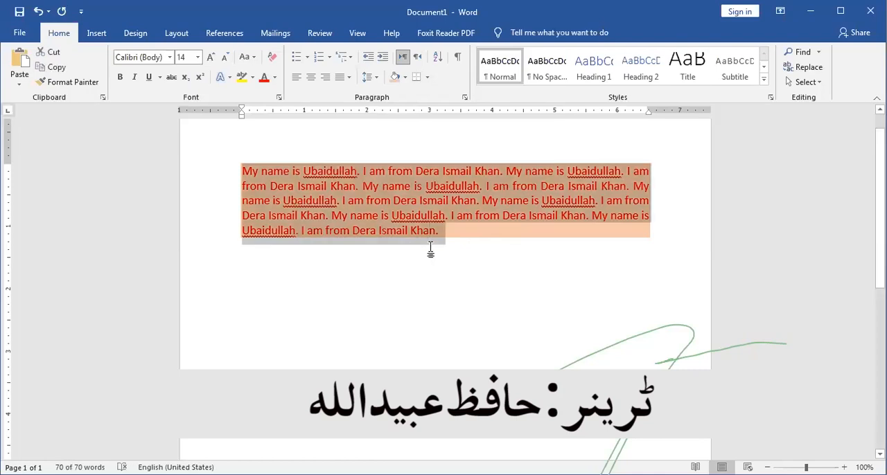
{"action": "left_click", "coordinate": [427, 77]}
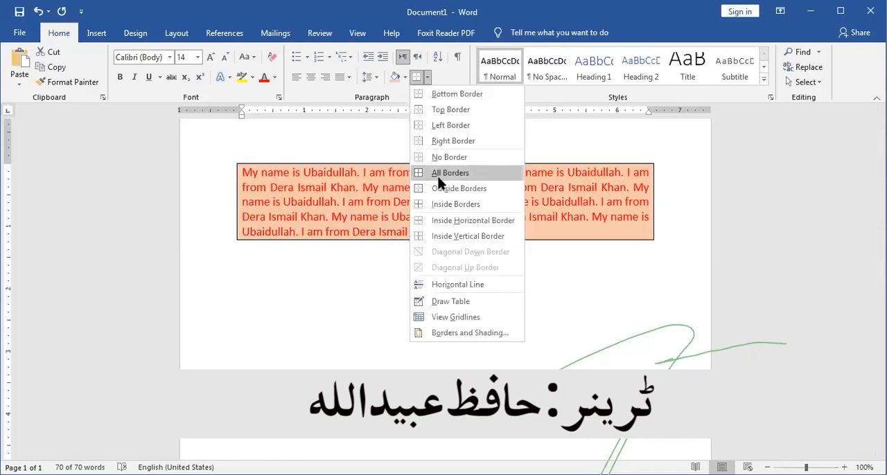
{"action": "left_click", "coordinate": [467, 289]}
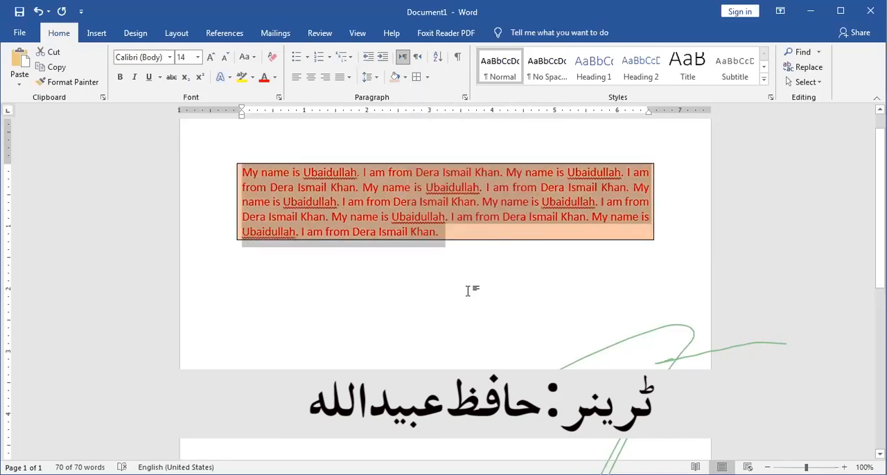
- Try to change the paragraph's border to the 3 pt thick-thin line style
{"action": "left_click", "coordinate": [428, 79]}
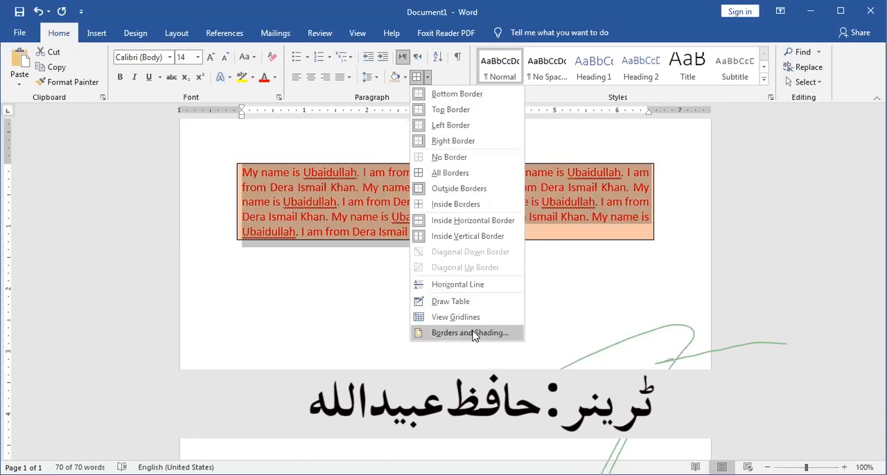
{"action": "left_click", "coordinate": [471, 333]}
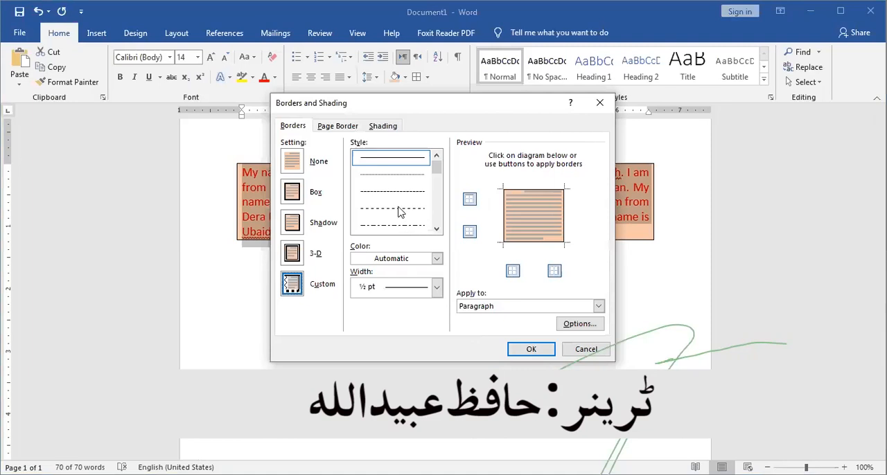
{"action": "left_click", "coordinate": [437, 231]}
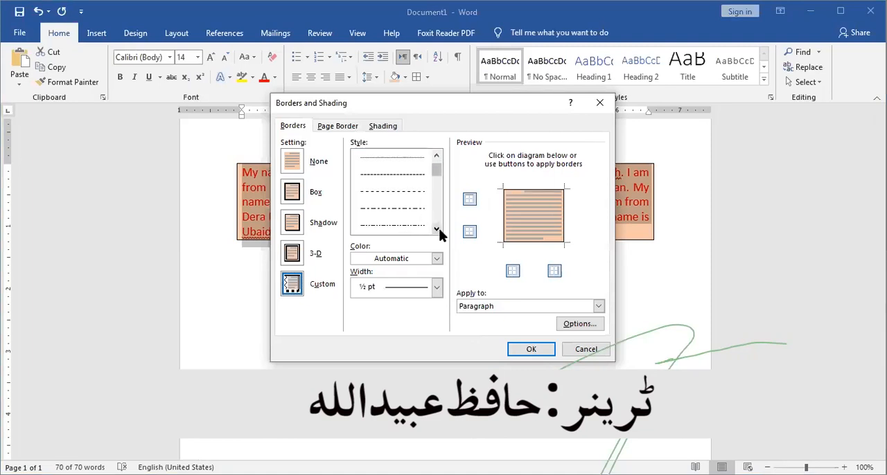
{"action": "left_click", "coordinate": [437, 230]}
{"action": "left_click", "coordinate": [438, 229]}
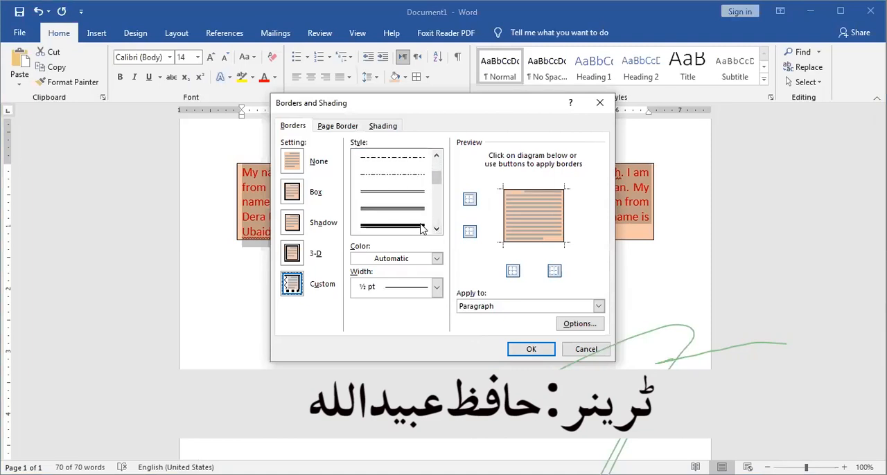
{"action": "left_click", "coordinate": [423, 226]}
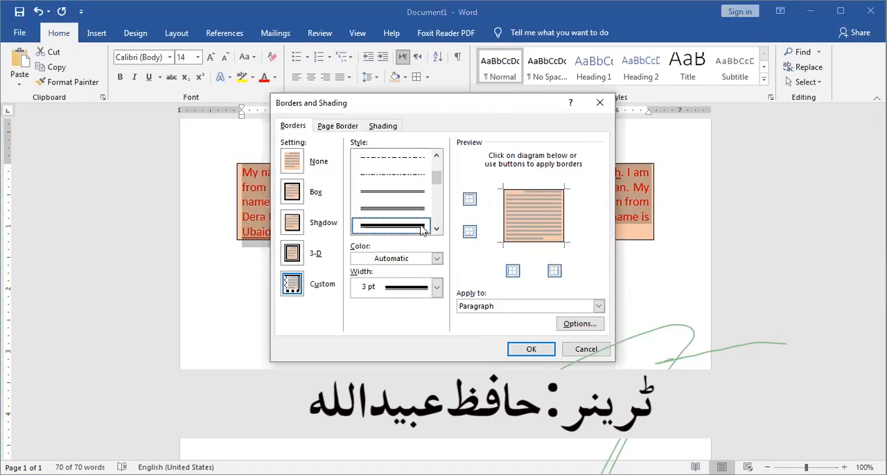
{"action": "left_click", "coordinate": [528, 350]}
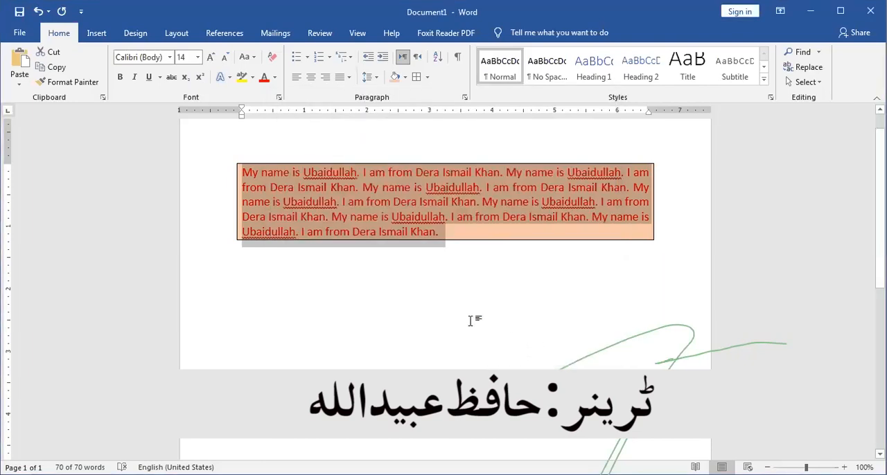
- Increase the paragraph's font size to 19
{"action": "key", "text": "ctrl+bracketright"}
{"action": "key", "text": "ctrl+bracketright"}
{"action": "key", "text": "ctrl+bracketright"}
{"action": "key", "text": "ctrl+bracketright"}
{"action": "key", "text": "ctrl+bracketright"}
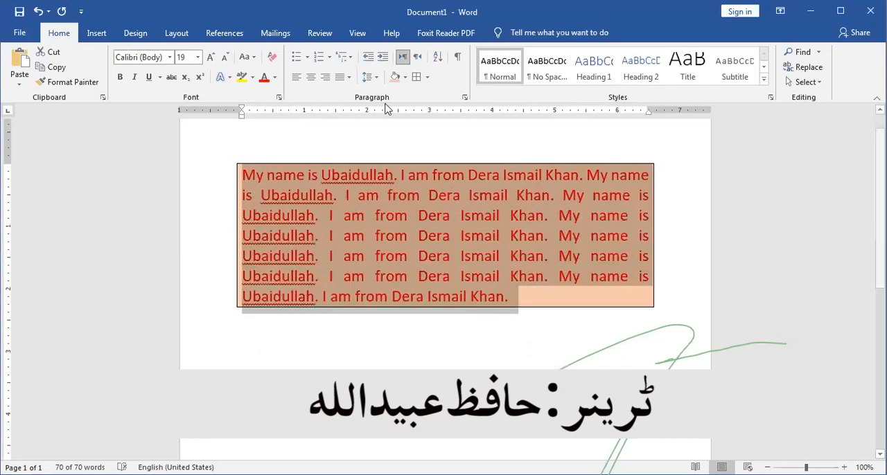
- Apply a Box border with the 3 pt thick-thin line style to the paragraph
{"action": "left_click", "coordinate": [426, 82]}
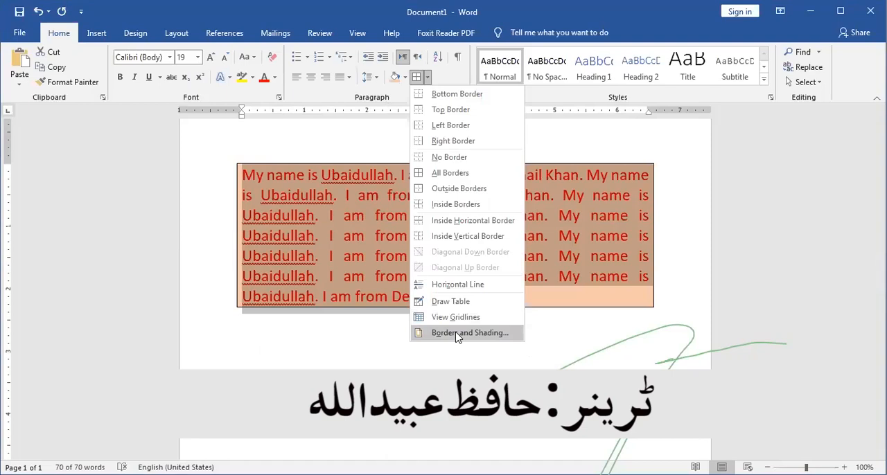
{"action": "left_click", "coordinate": [457, 333]}
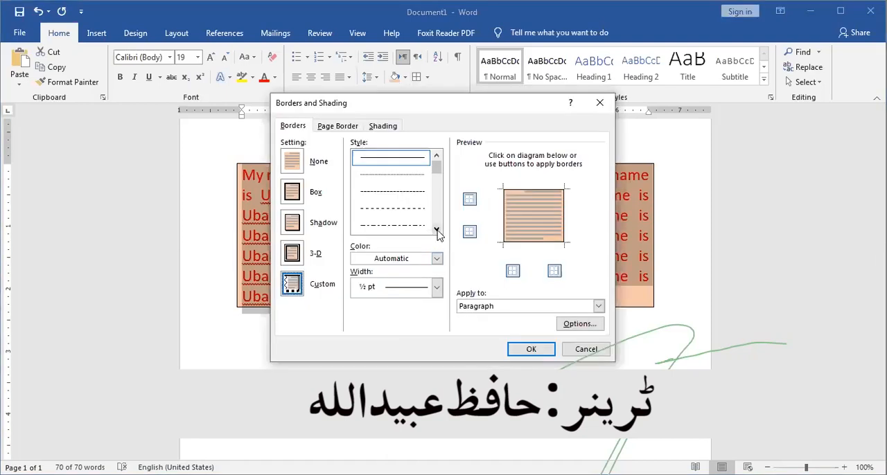
{"action": "left_click", "coordinate": [436, 229]}
{"action": "left_click", "coordinate": [436, 229]}
{"action": "left_click", "coordinate": [436, 229]}
{"action": "left_click", "coordinate": [437, 229]}
{"action": "left_click", "coordinate": [421, 226]}
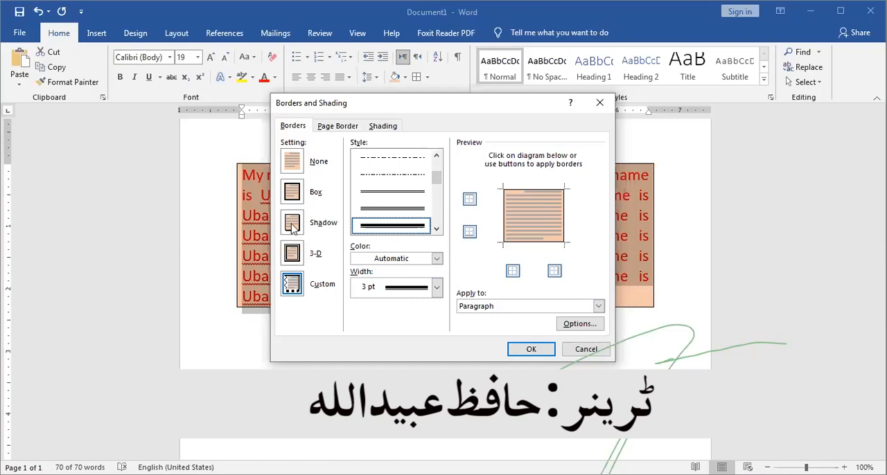
{"action": "left_click", "coordinate": [292, 193]}
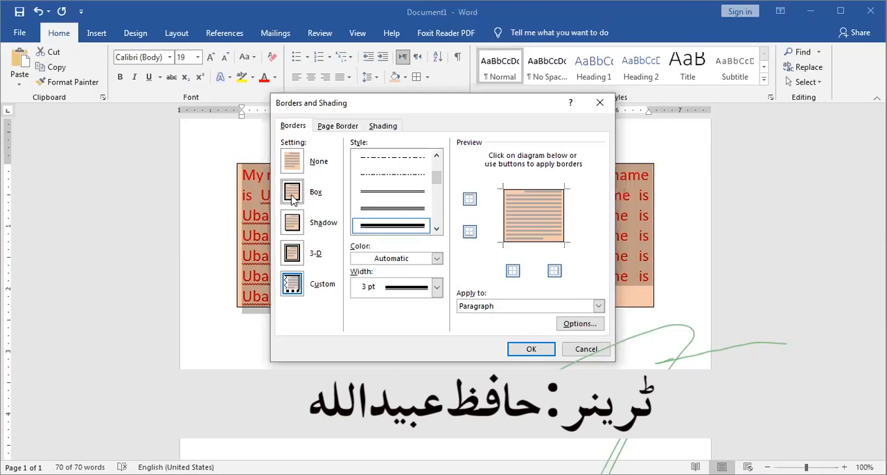
{"action": "left_click", "coordinate": [531, 350]}
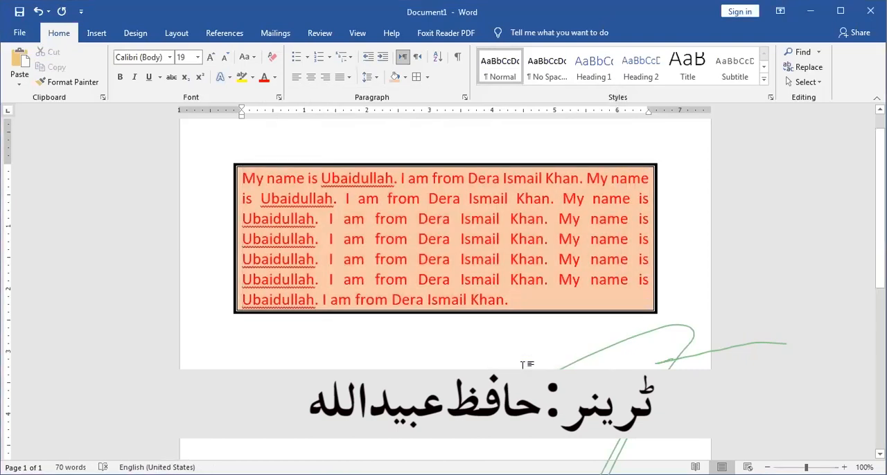